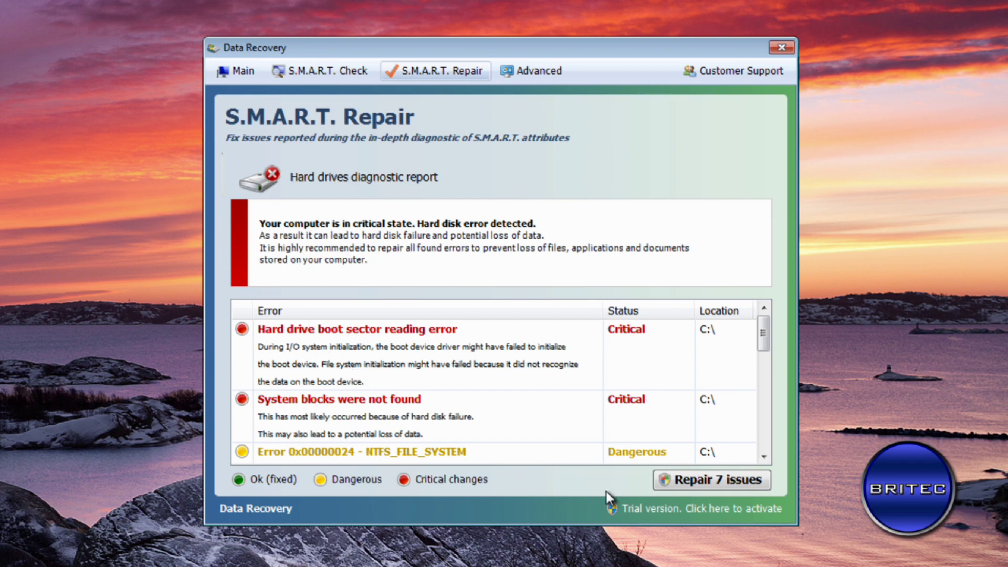
Open the rogue's registration form, view the activation key entry, then cancel the form
click(664, 514)
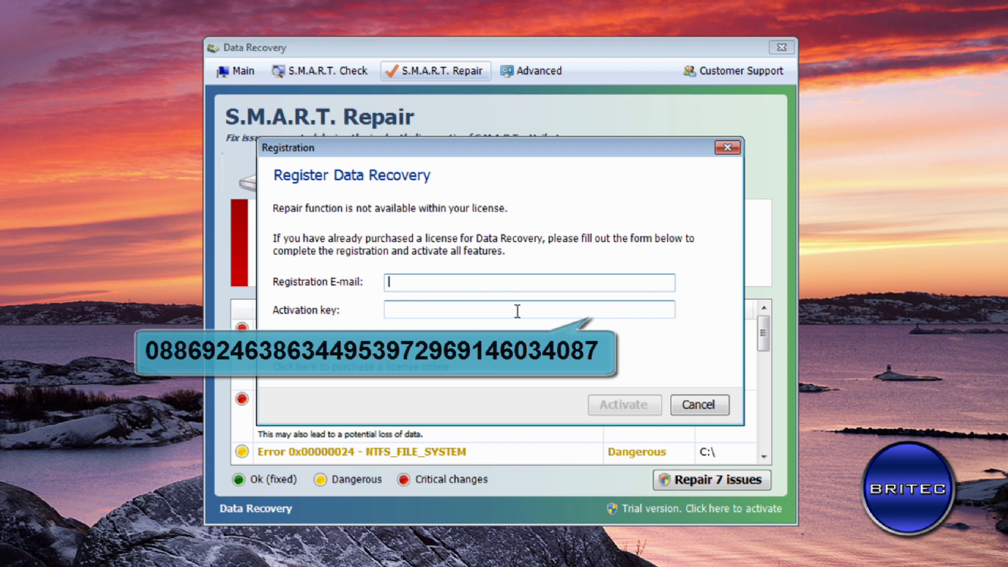
click(392, 310)
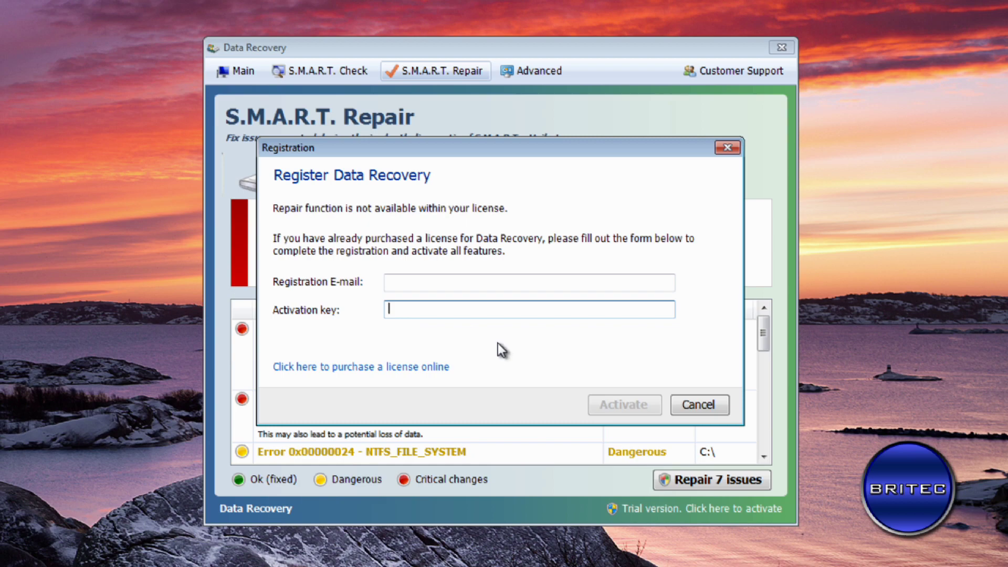
click(701, 409)
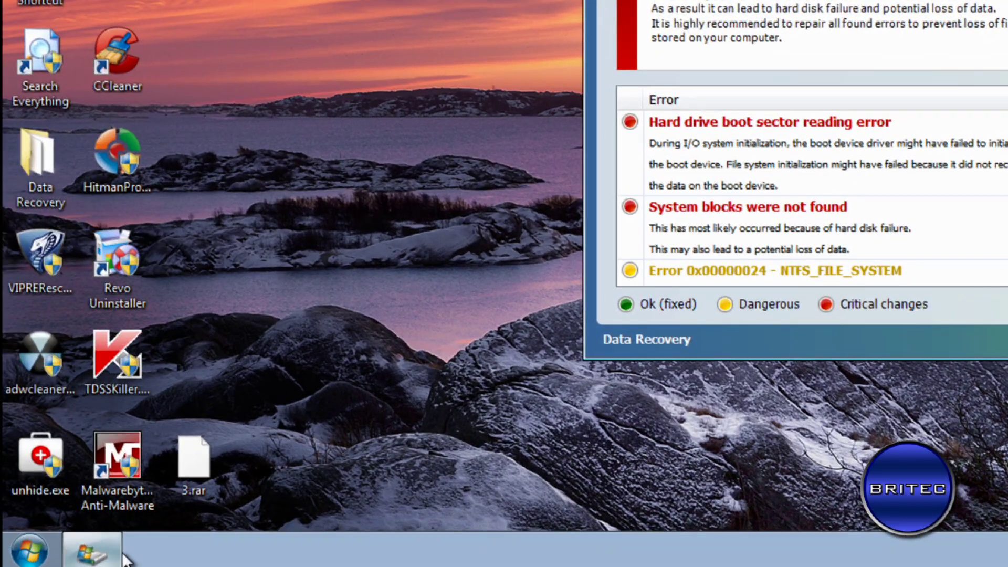
click(27, 557)
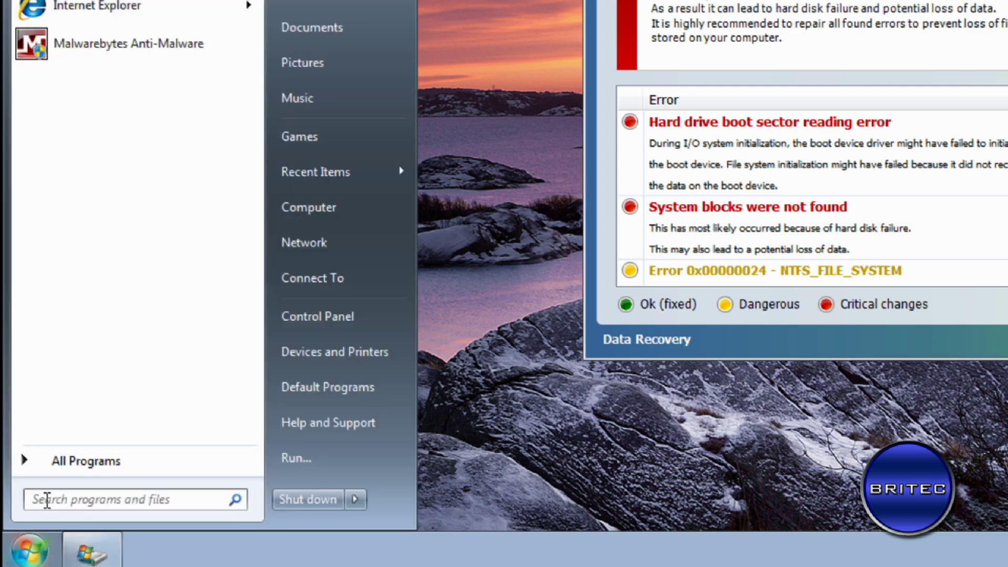
click(48, 500)
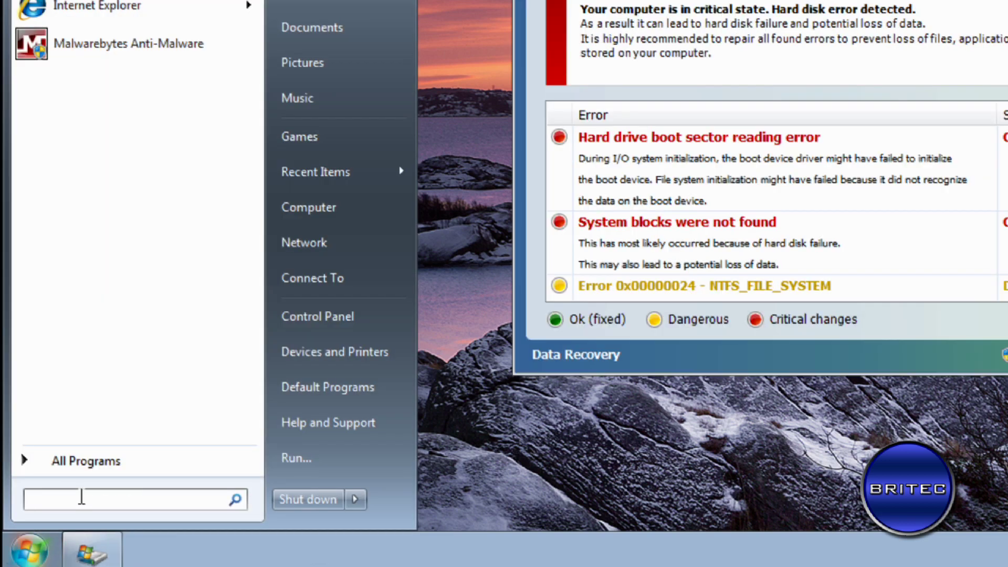
text(h)
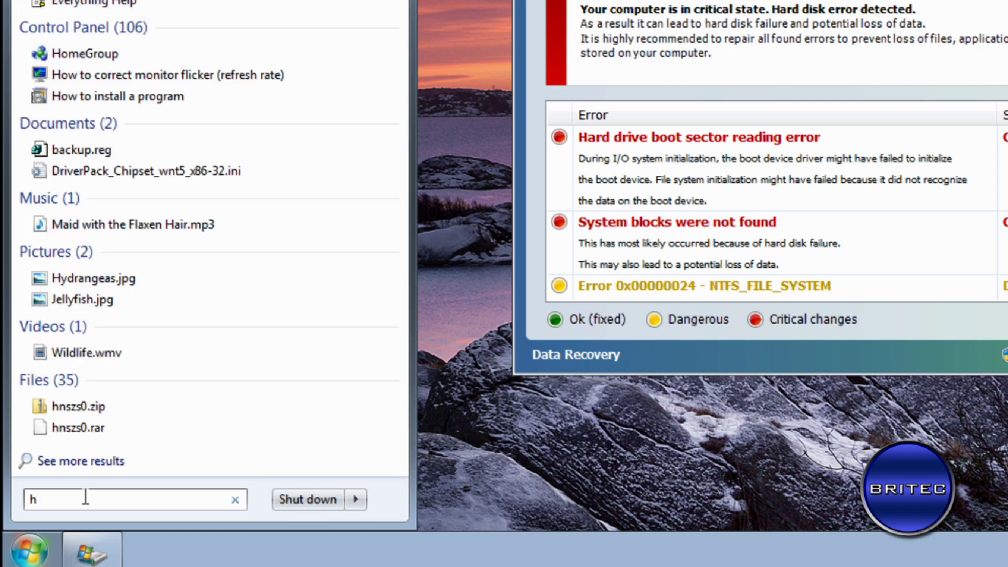
text(ttp://live)
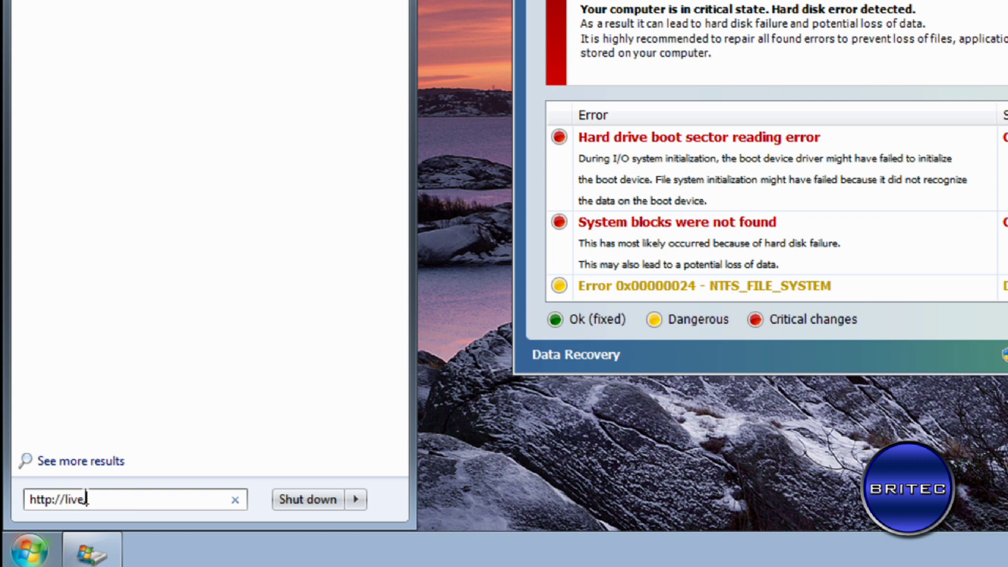
text(.sysinternals.com/)
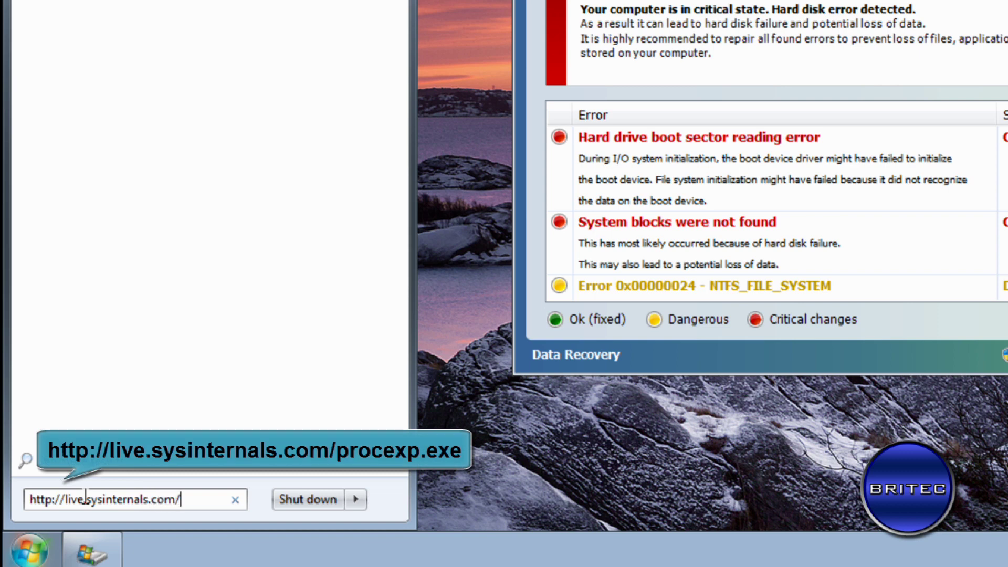
text(procexp.exe)
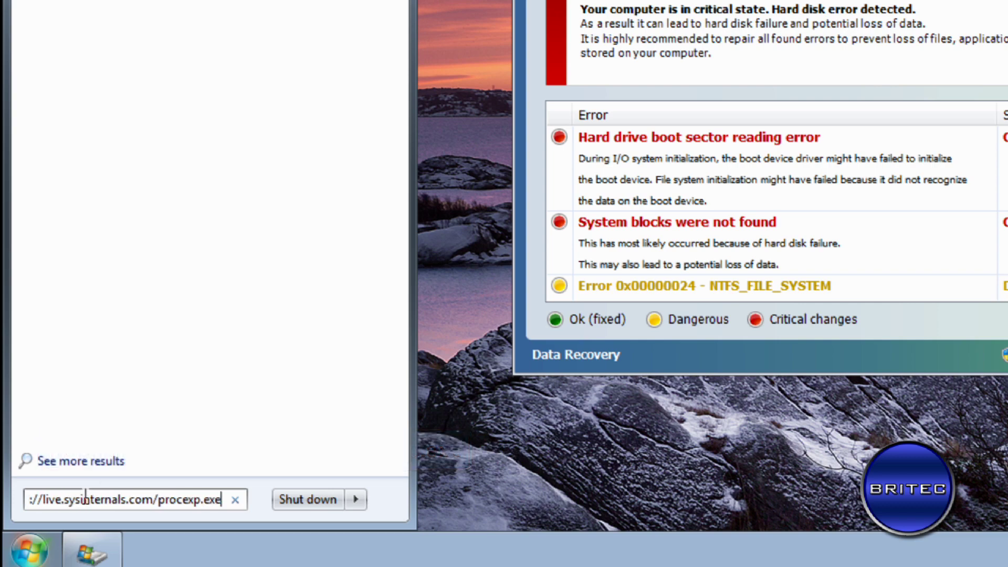
Open the address in Firefox and save the procexp.exe download
key(Return)
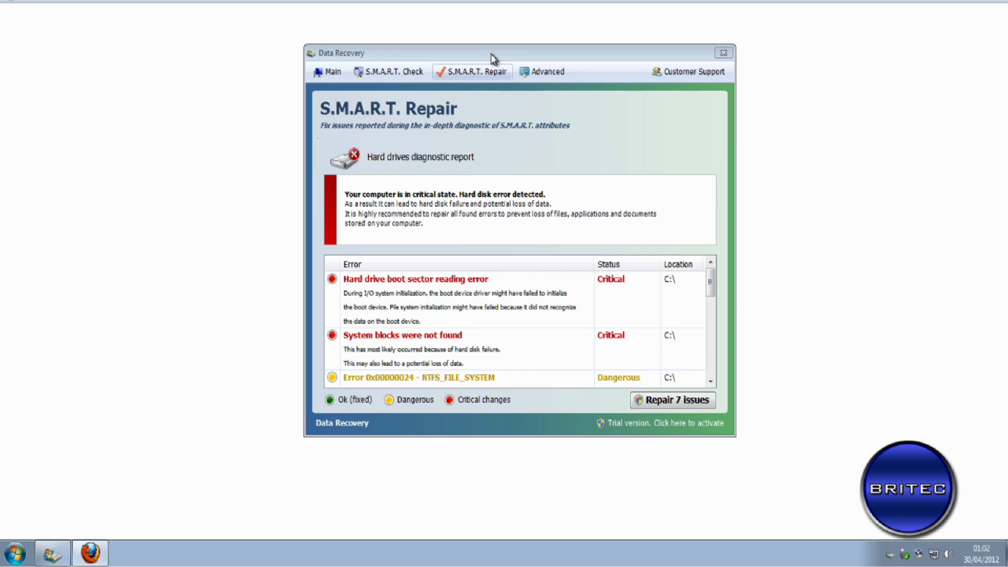
drag(493, 59, 526, 238)
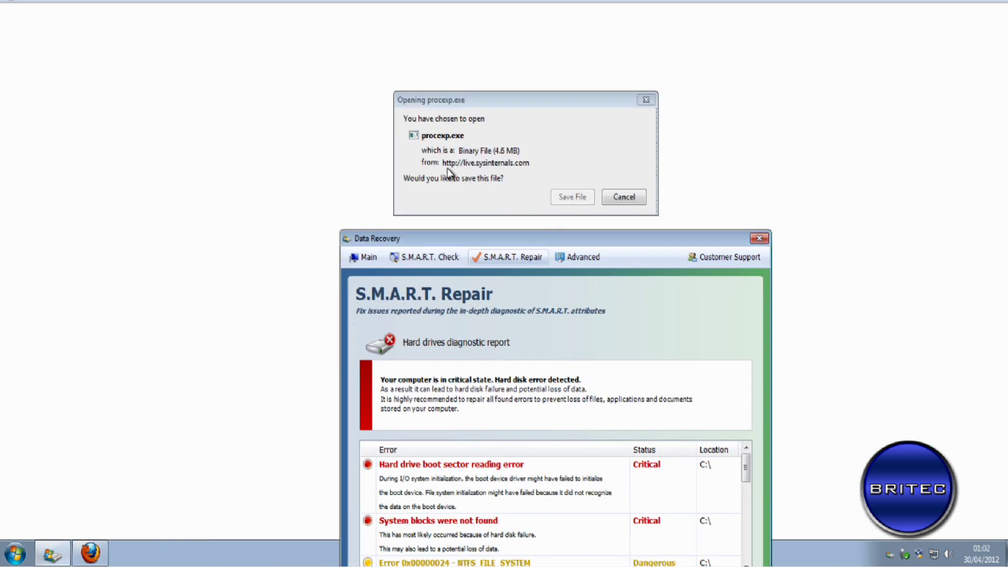
click(564, 155)
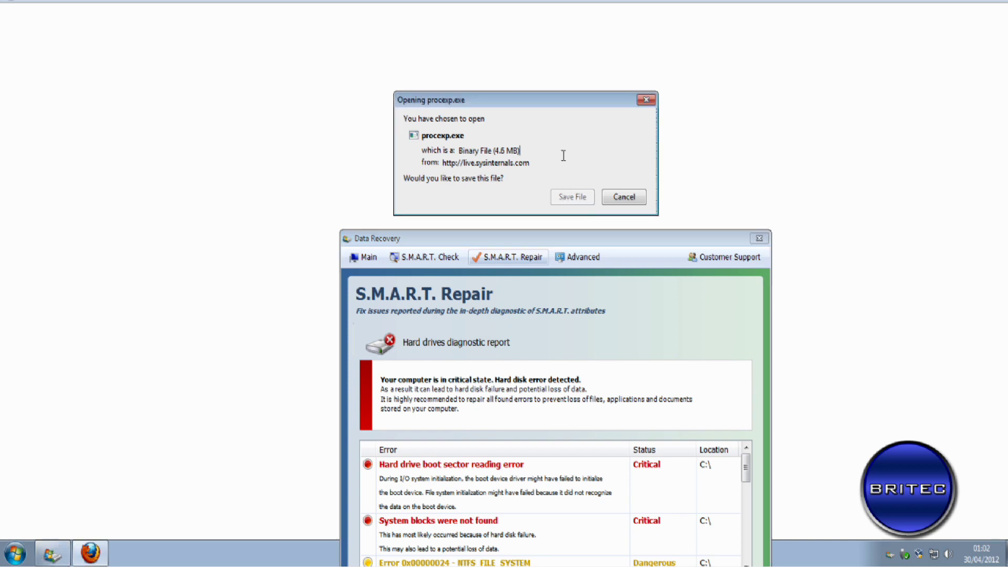
click(567, 201)
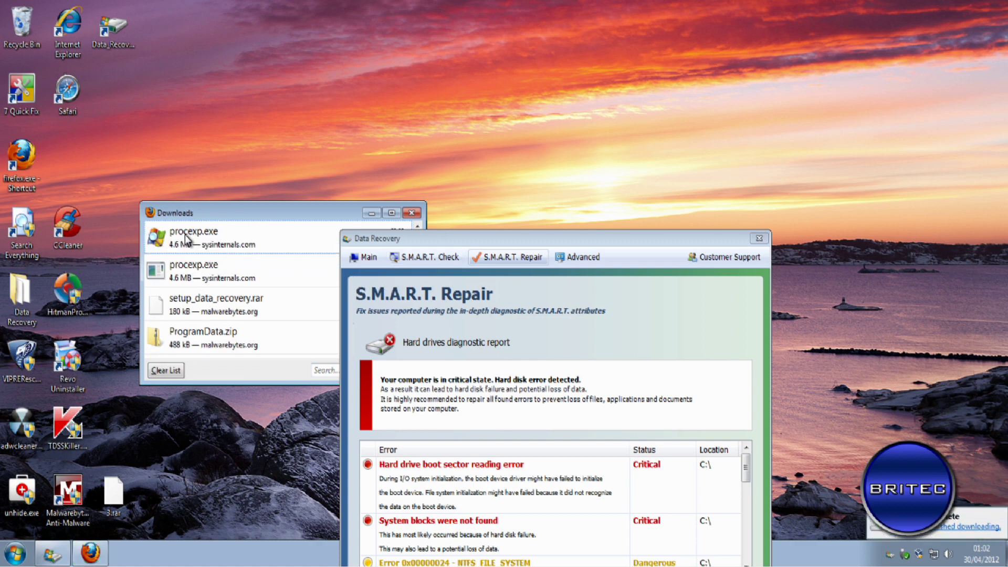
Copy the downloaded procexp.exe onto the desktop and close the Downloads list
drag(185, 234, 424, 75)
drag(572, 251, 622, 101)
click(269, 200)
drag(269, 200, 185, 200)
click(330, 209)
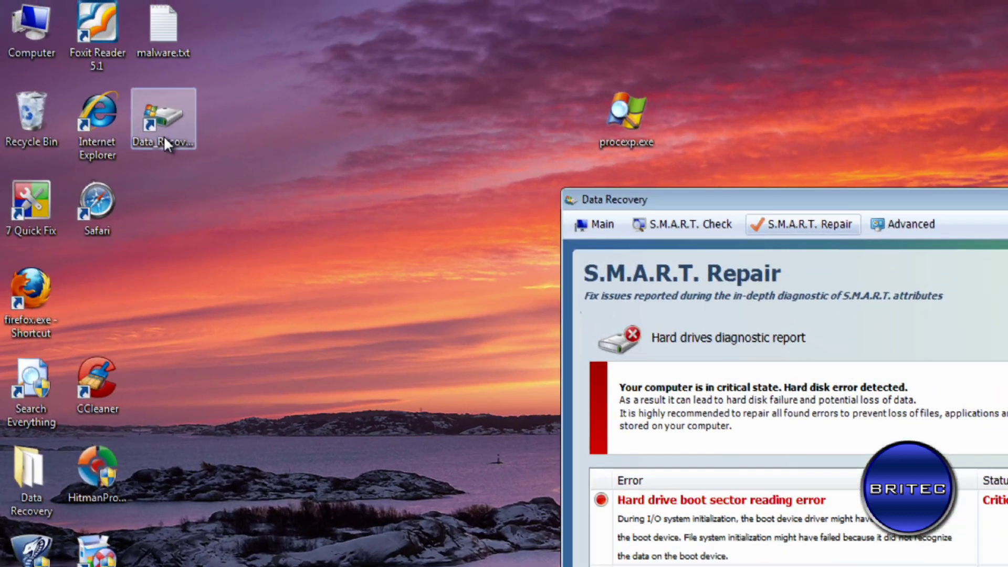
Inspect the Data_Recovery shortcut's Properties, confirming its target is an executable in C:\ProgramData
right_click(165, 124)
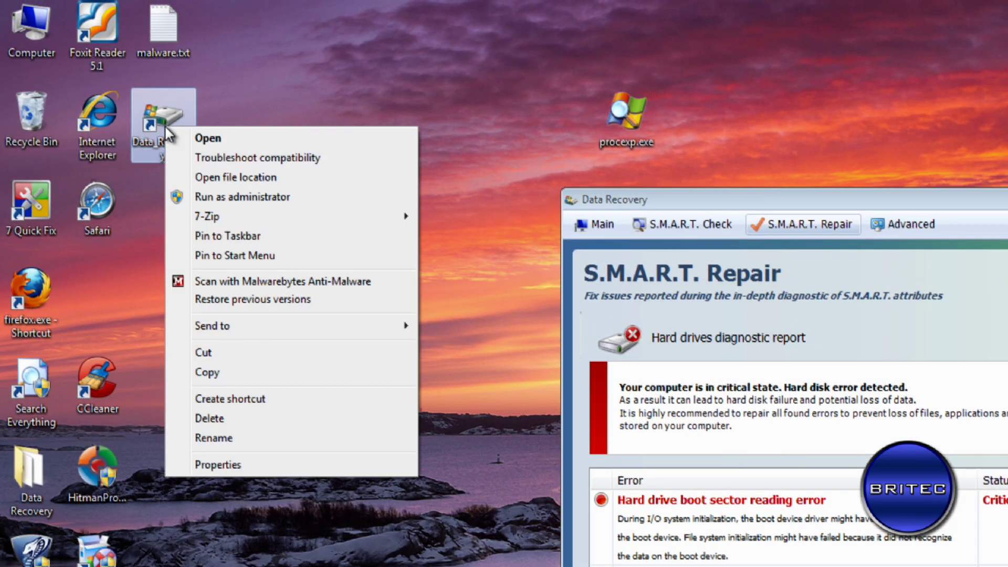
click(232, 459)
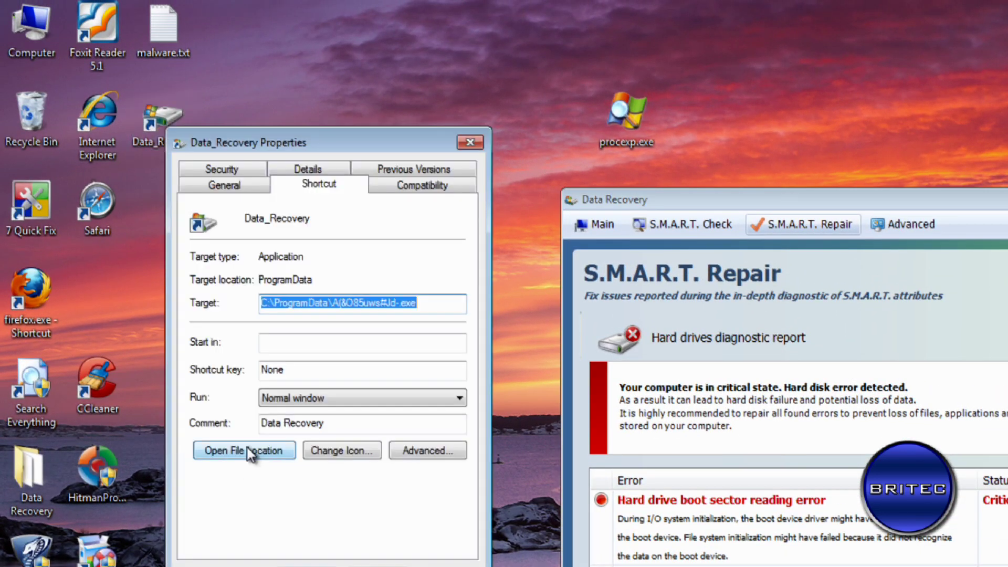
click(277, 302)
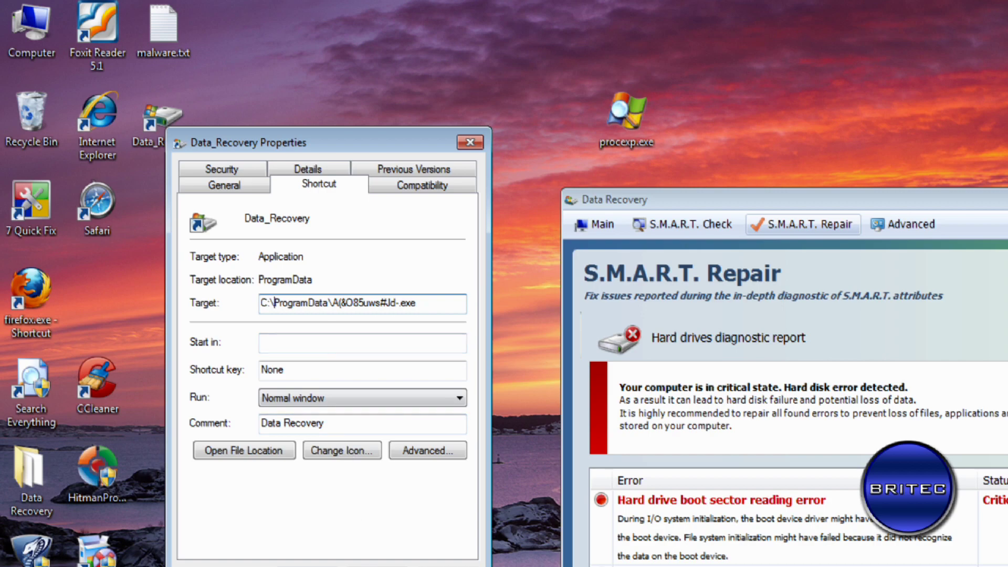
key(Escape)
Open the Computer window and then Local Disk (C:)
double_click(21, 33)
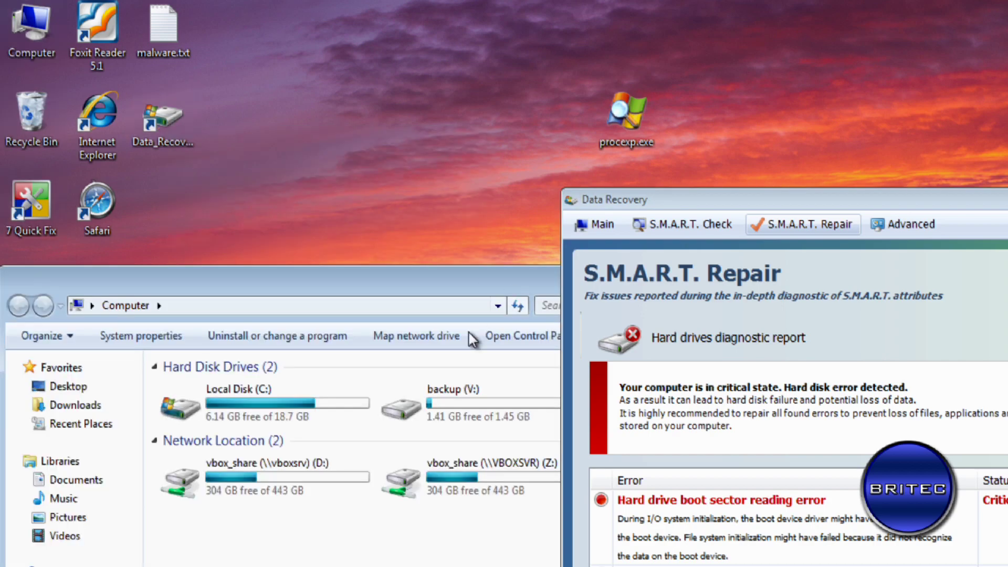
drag(397, 274, 523, 189)
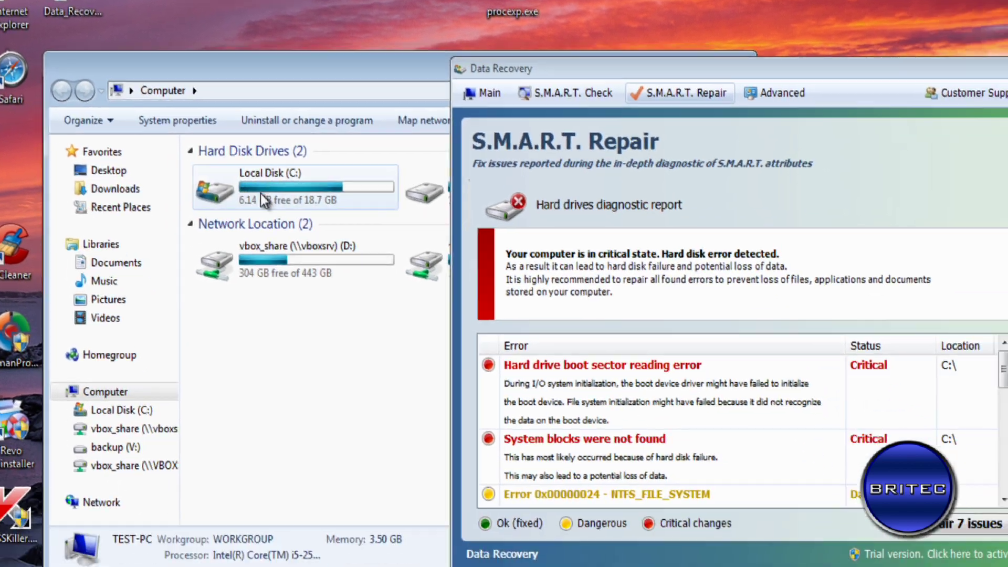
double_click(269, 194)
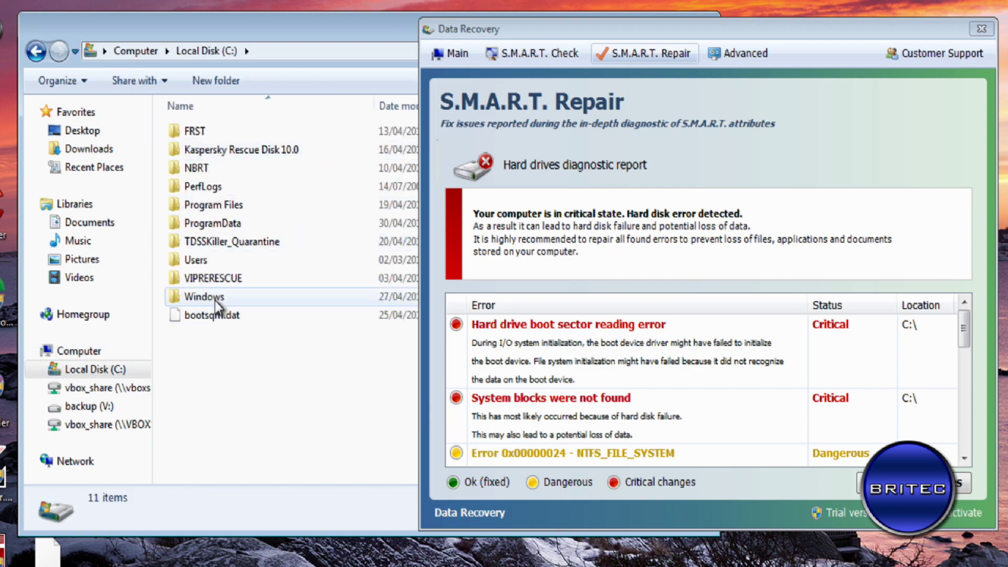
Turn on 'Show hidden files, folders, and drives' in Folder Options, then open ProgramData
click(86, 84)
click(108, 255)
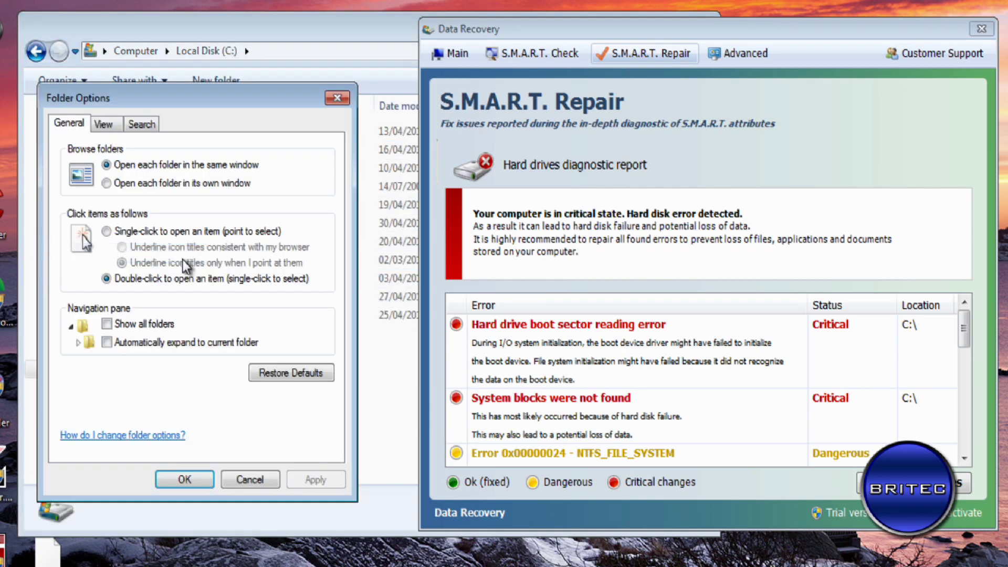
click(102, 125)
click(104, 367)
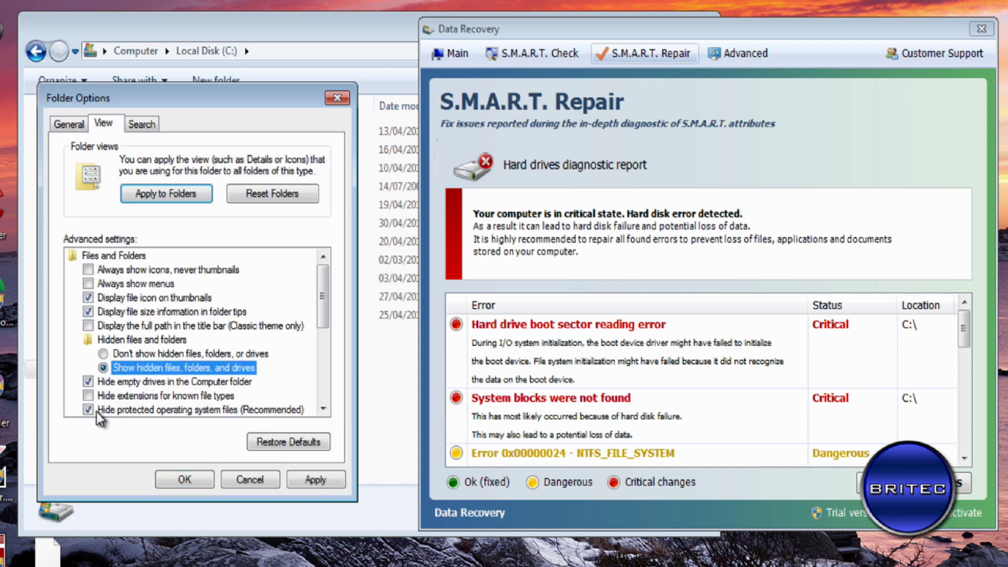
click(185, 480)
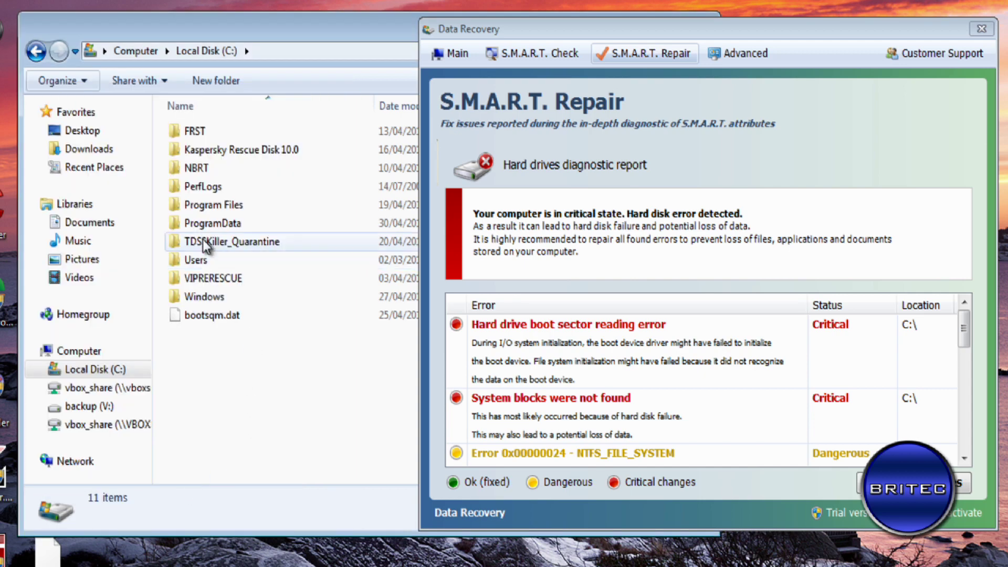
double_click(213, 223)
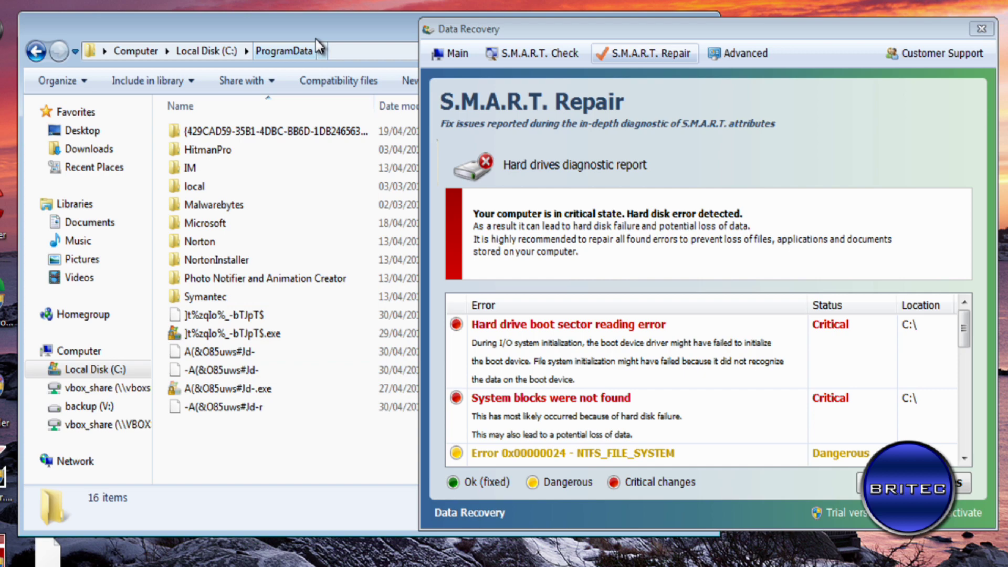
Rename the desktop's procexp.exe file to winlogon.exe
click(587, 38)
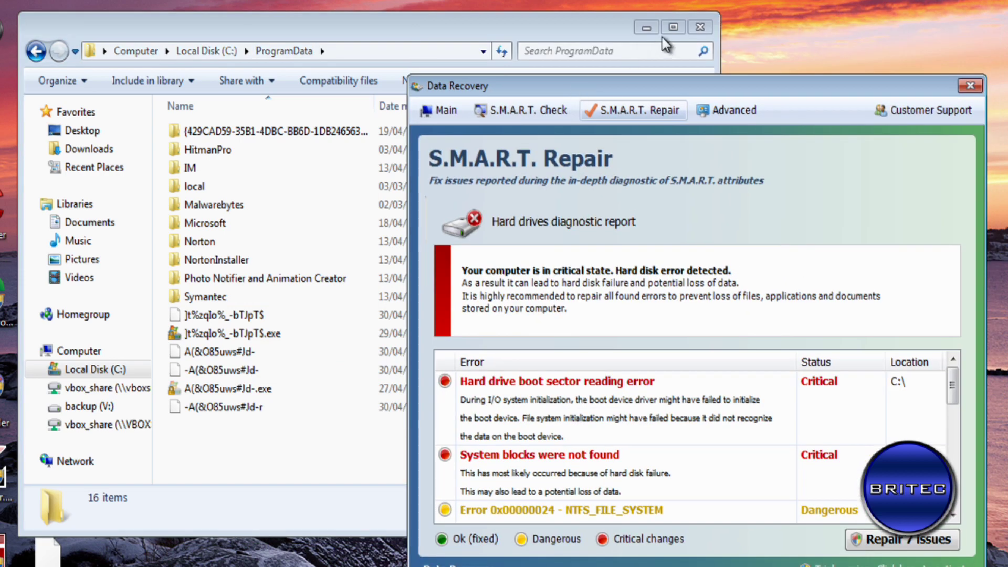
click(643, 29)
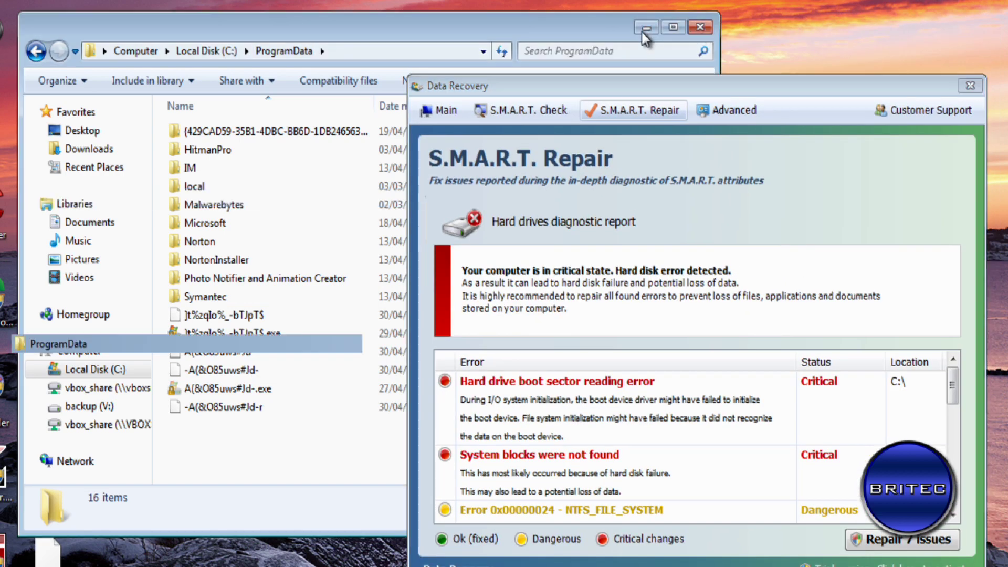
drag(706, 94, 645, 39)
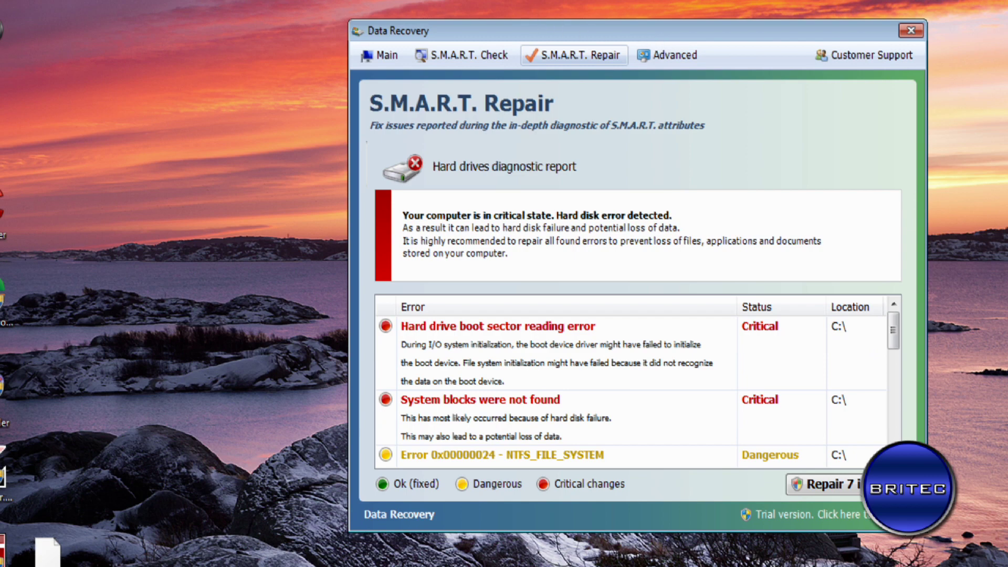
drag(152, 167, 187, 237)
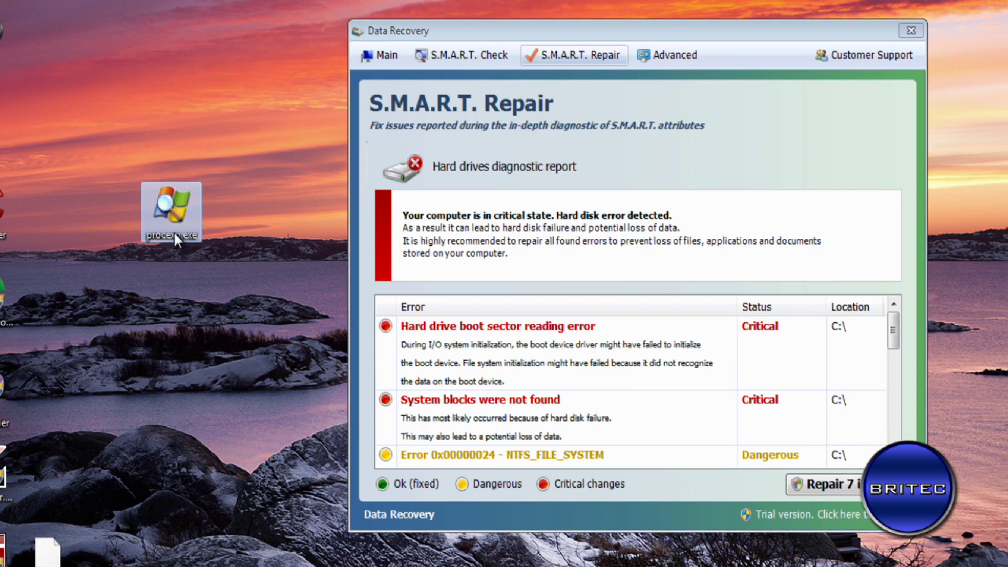
right_click(175, 235)
click(216, 540)
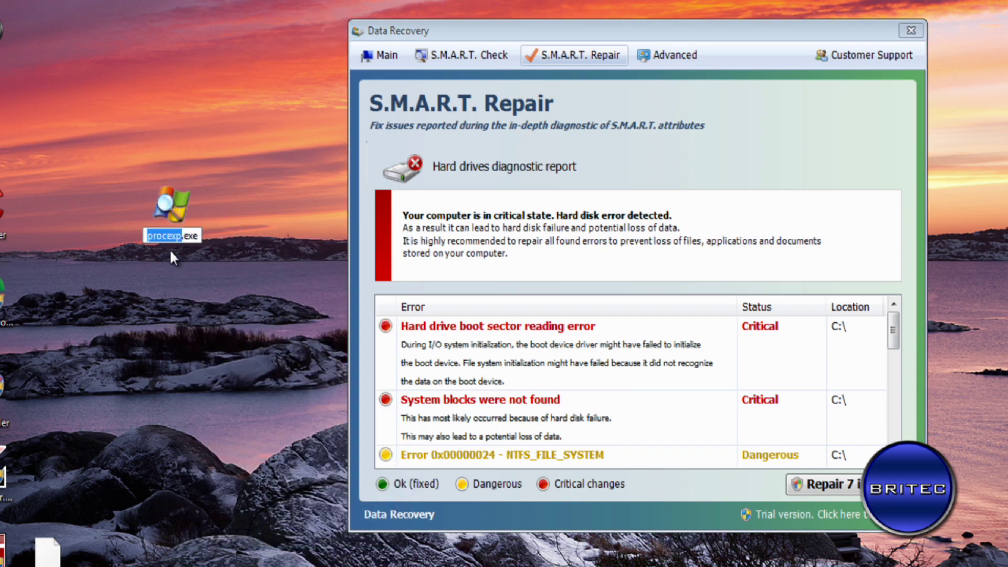
text(w)
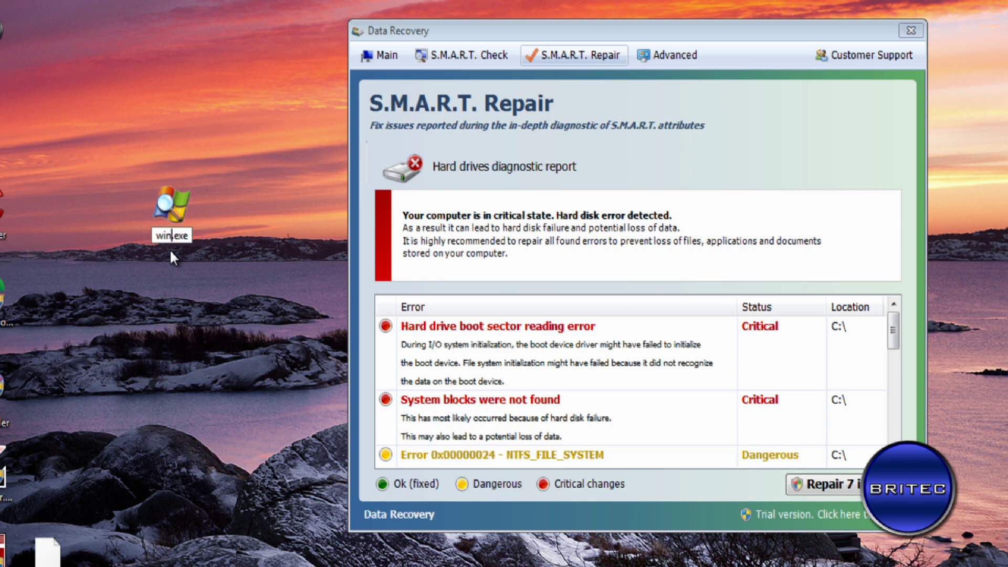
text(inlogon)
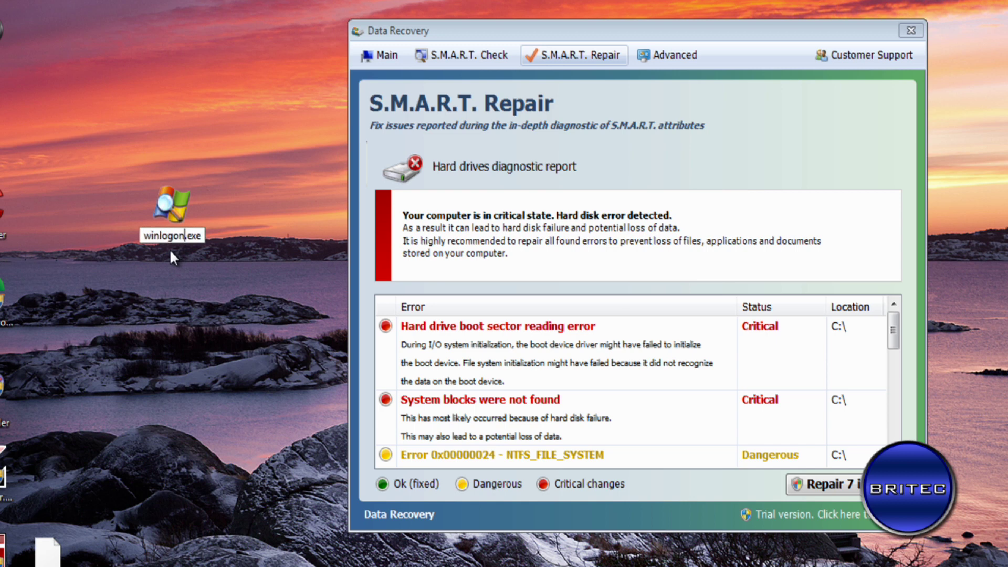
key(Return)
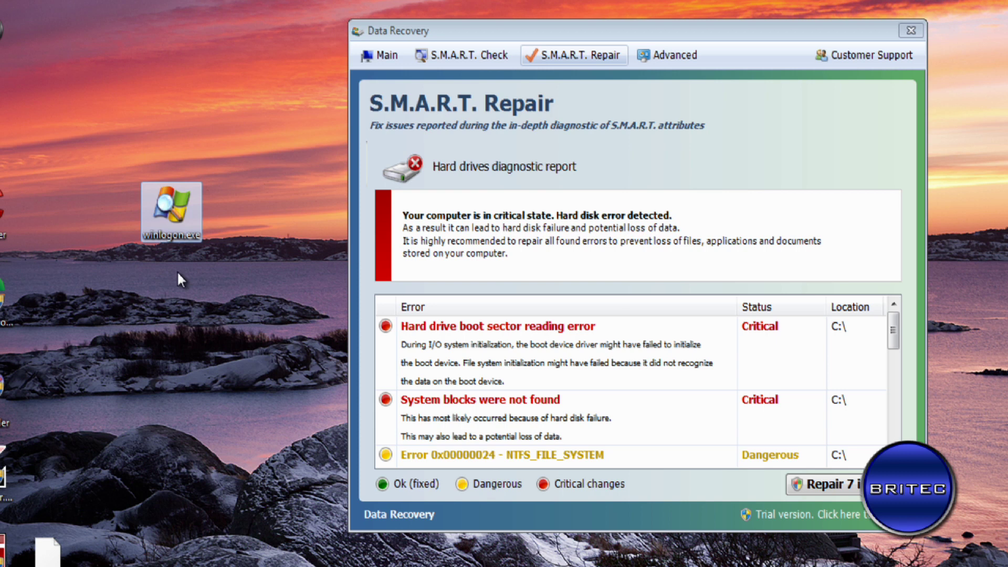
click(177, 260)
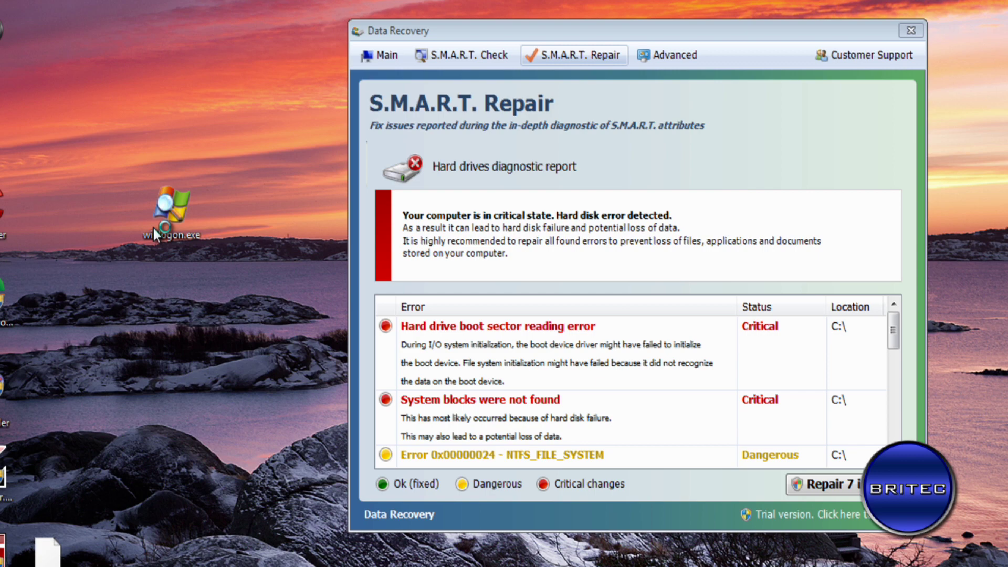
Run winlogon.exe, allowing it past the security warning
drag(549, 35, 550, 330)
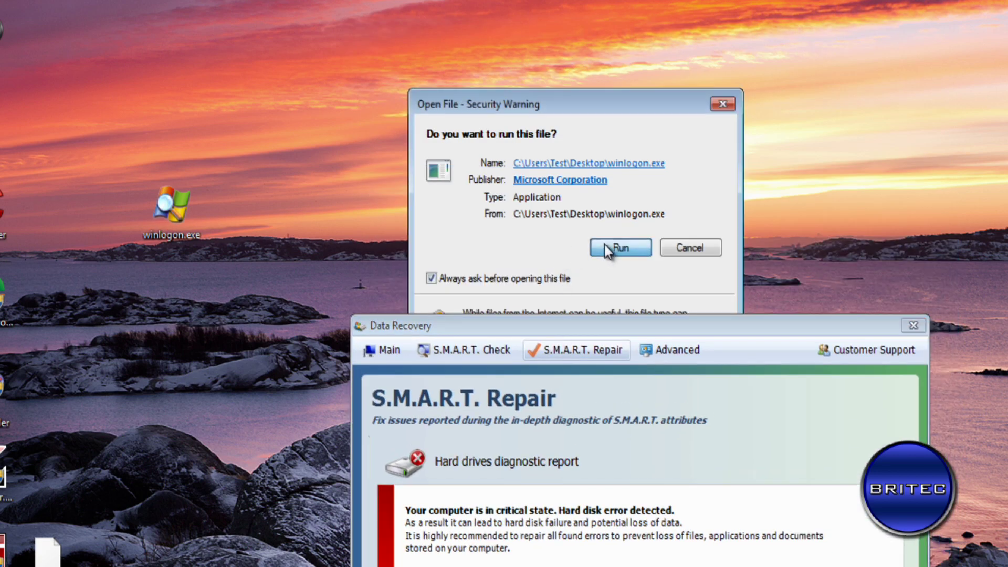
click(620, 247)
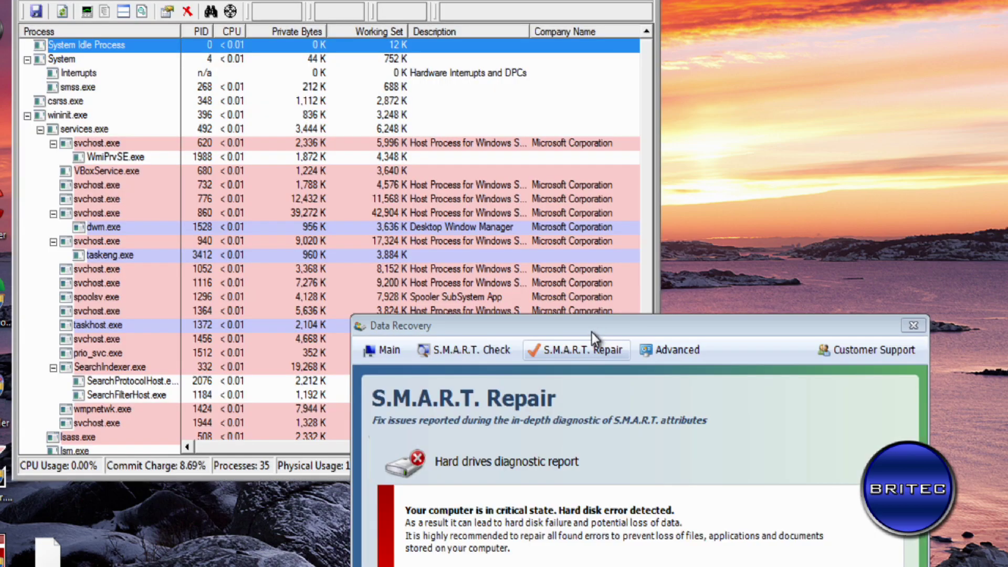
drag(625, 329, 628, 40)
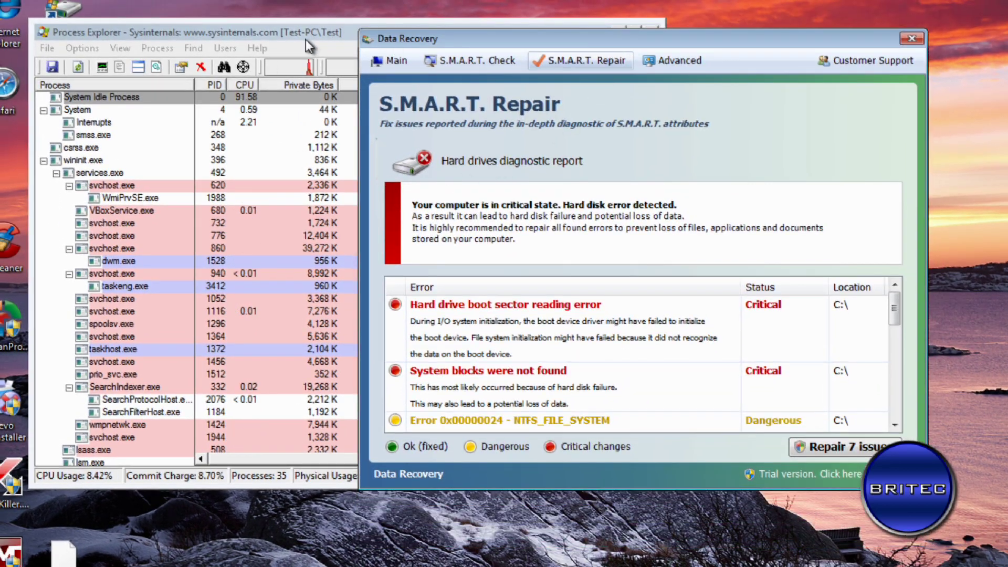
Suspend the rogue A(&O85uws#Jd-.exe process in Process Explorer
drag(306, 39, 303, 46)
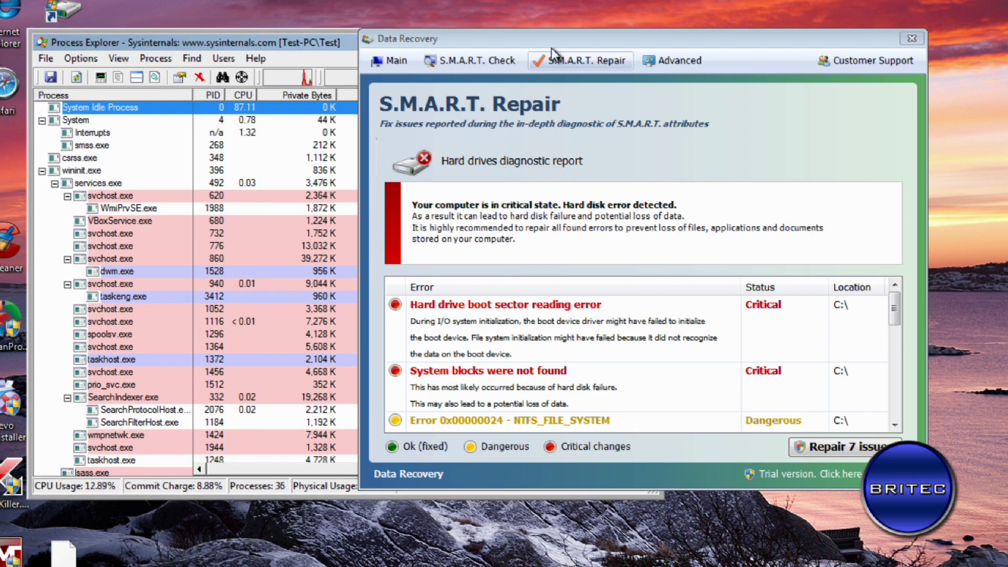
drag(548, 46, 766, 51)
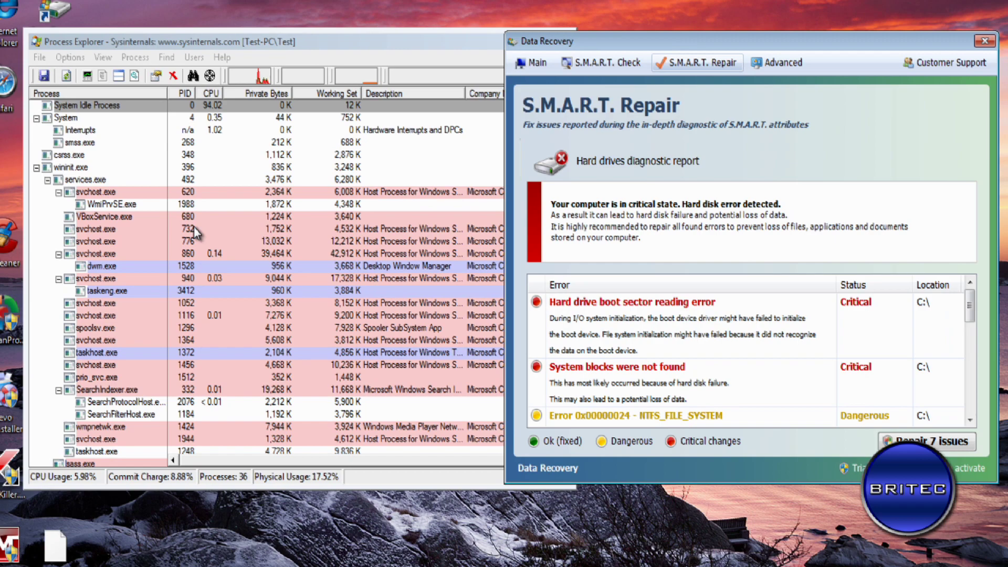
drag(253, 44, 181, 46)
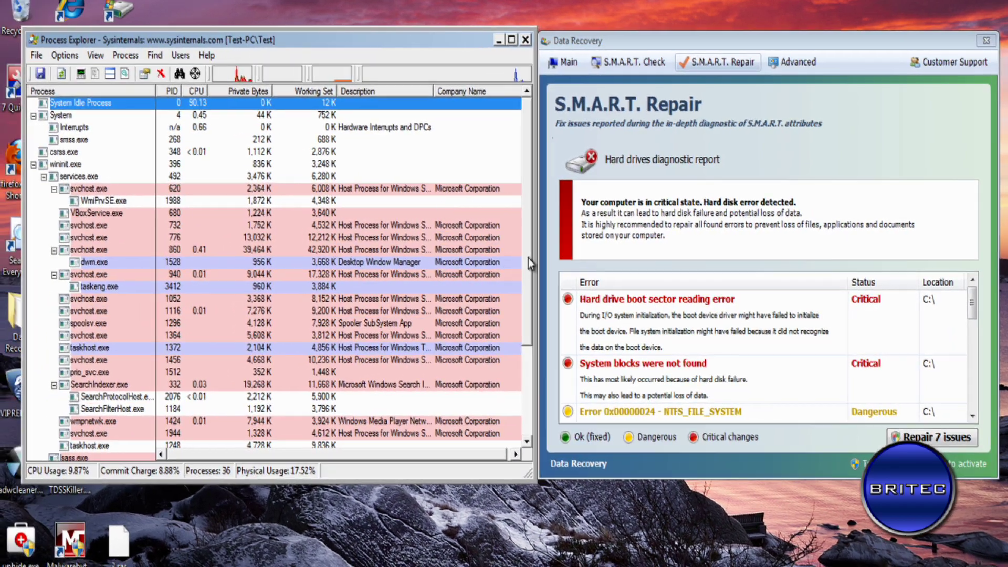
drag(528, 259, 521, 377)
click(77, 407)
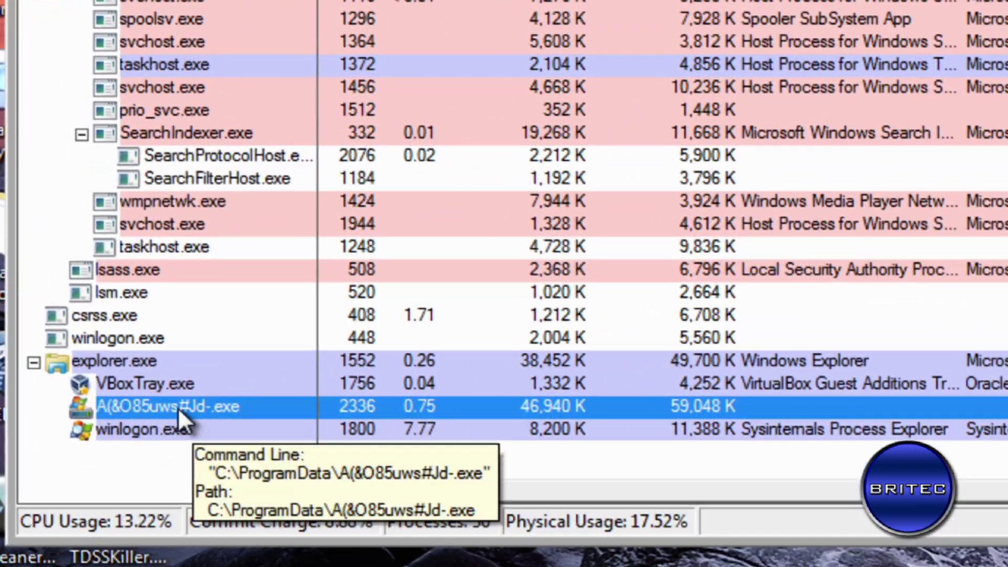
right_click(177, 407)
click(219, 412)
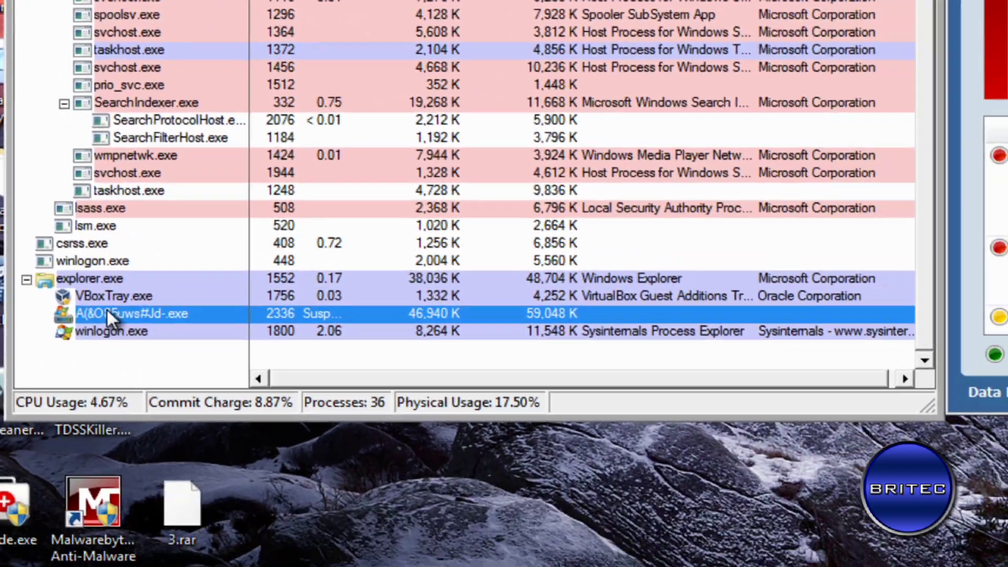
Kill the suspended rogue process and confirm
right_click(107, 310)
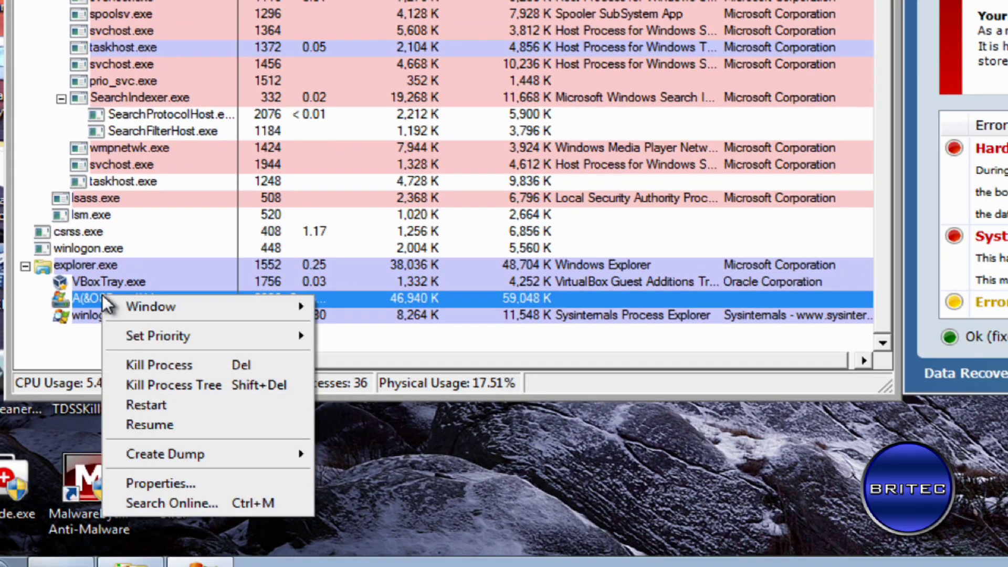
click(168, 365)
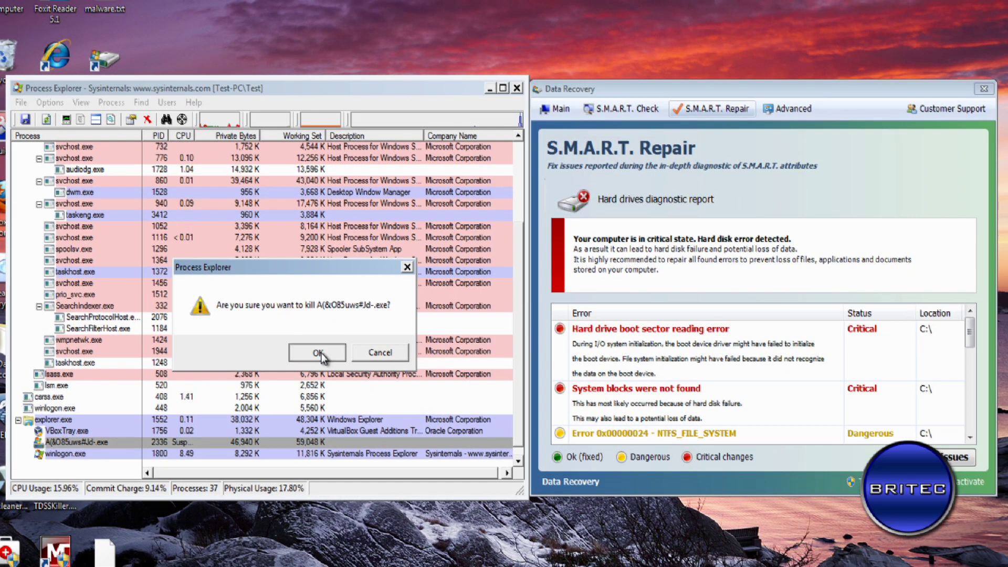
click(371, 317)
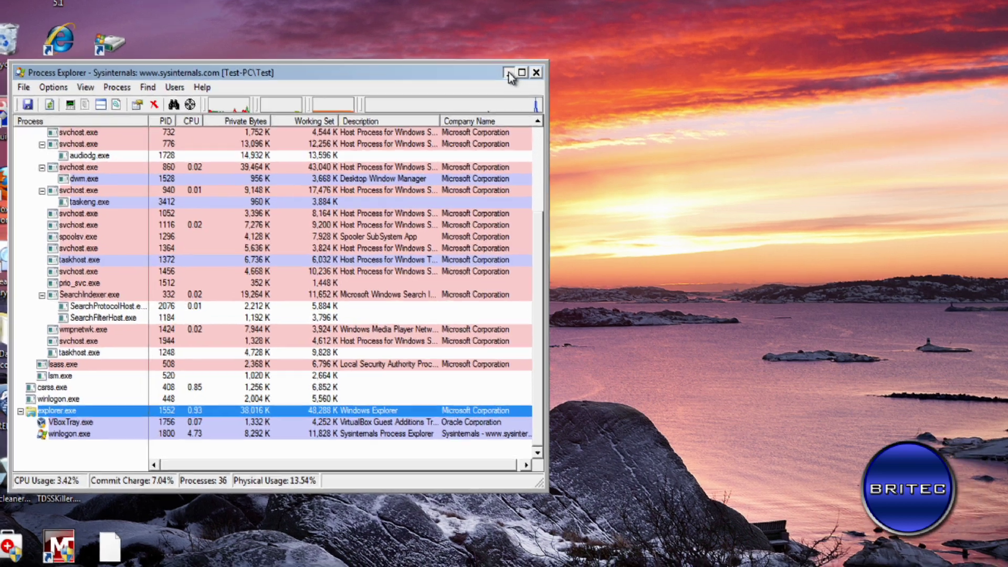
Delete the six randomly named rogue files from ProgramData, granting admin permission, then close the window
click(490, 90)
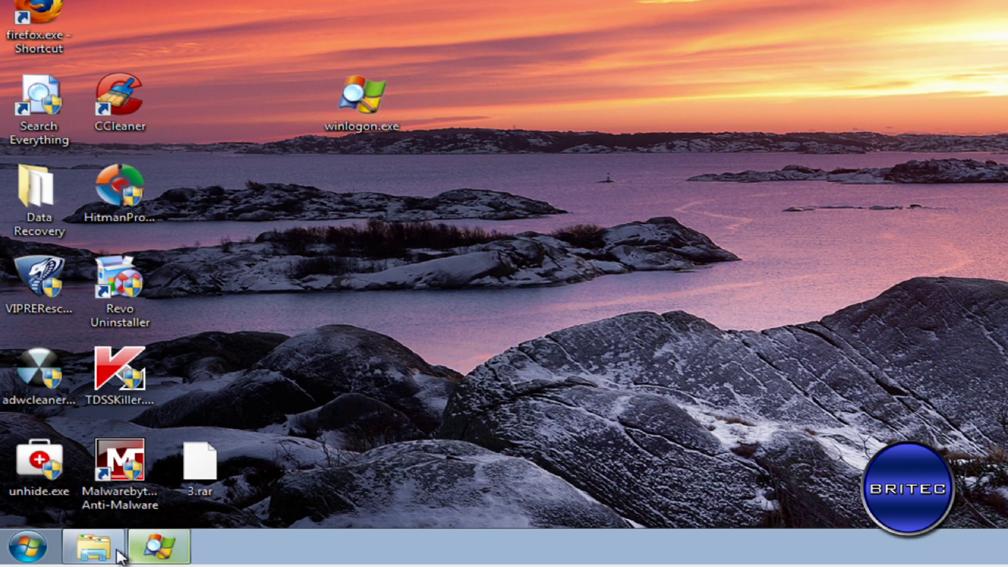
click(117, 551)
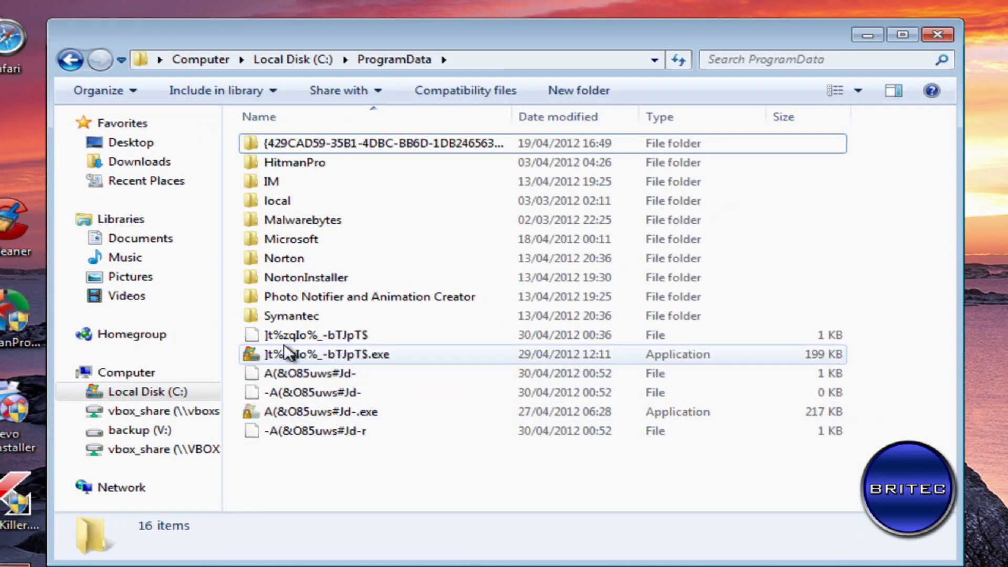
click(315, 335)
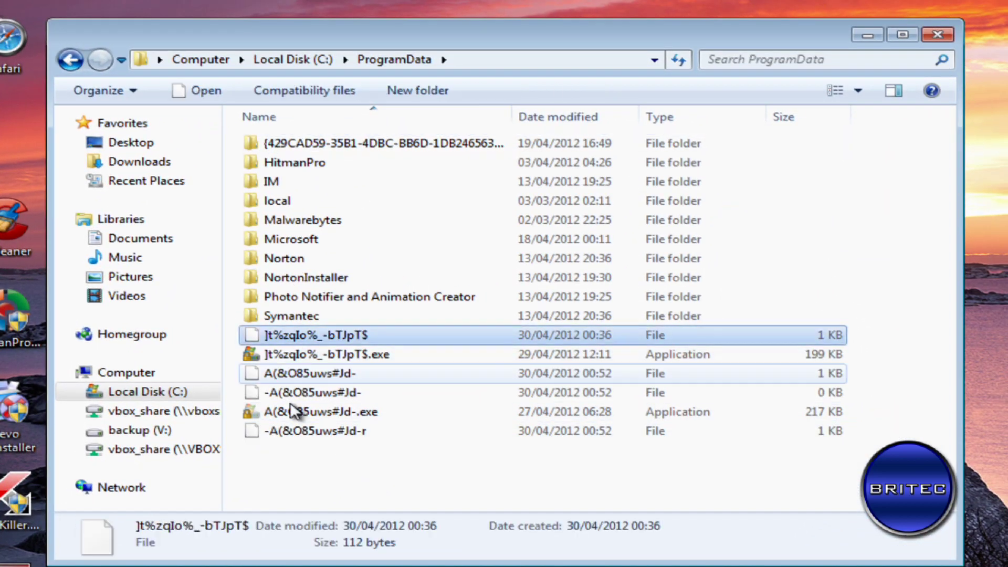
shift+click(295, 430)
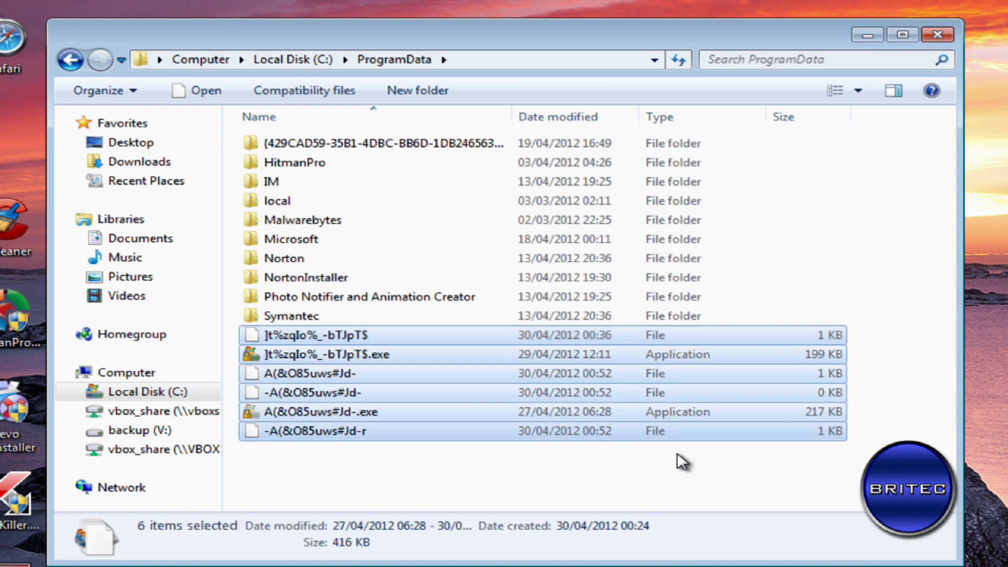
key(Delete)
click(849, 257)
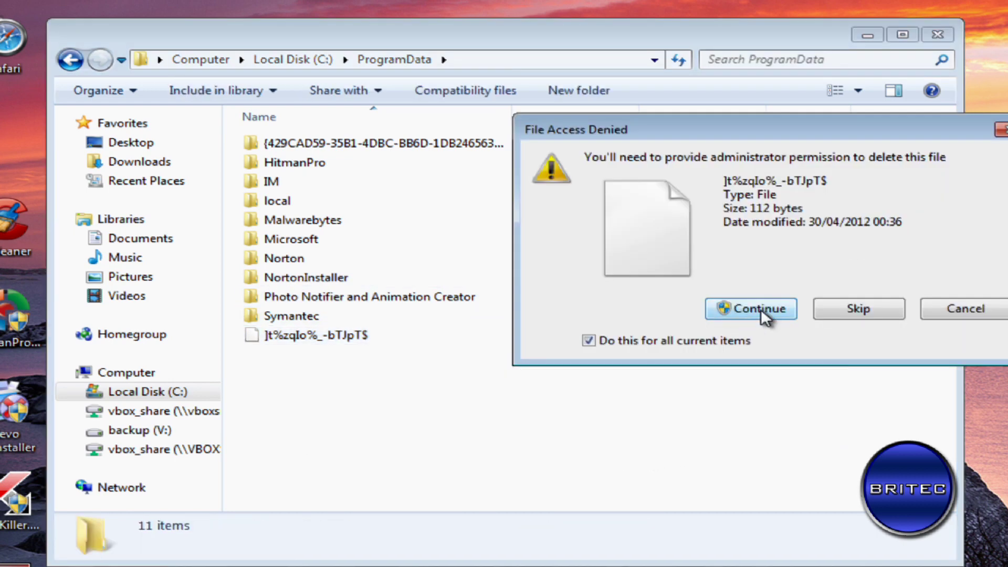
click(761, 309)
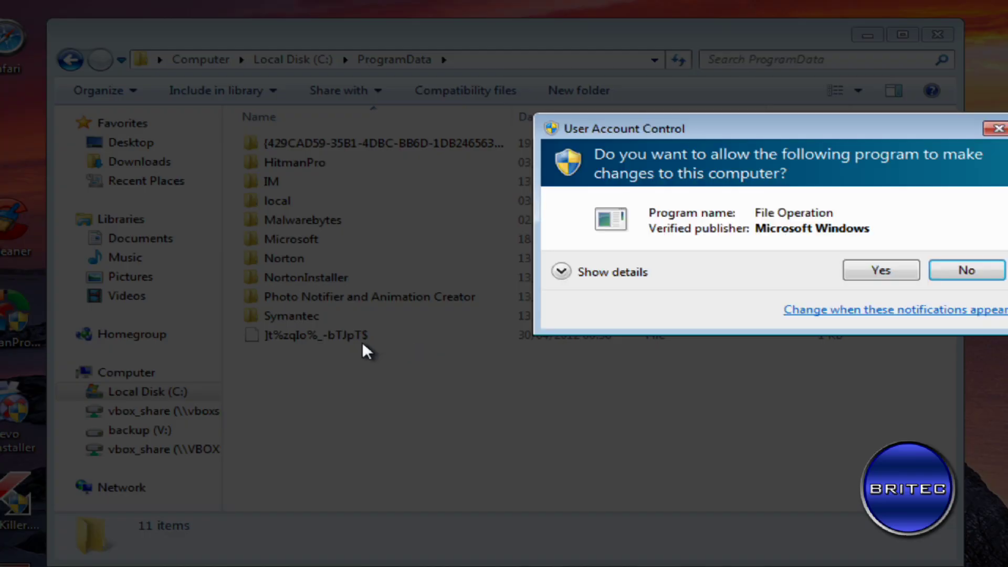
click(880, 270)
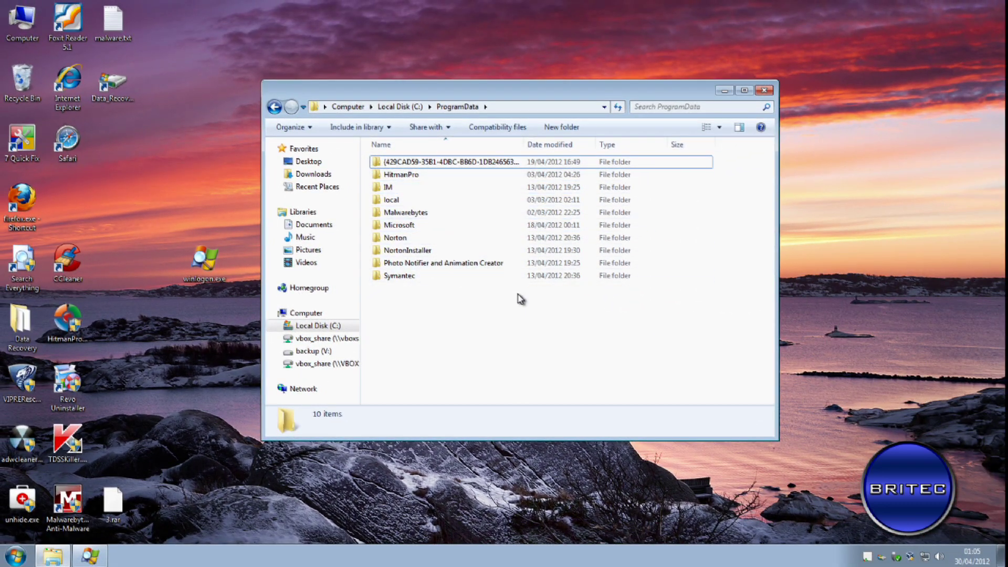
click(762, 92)
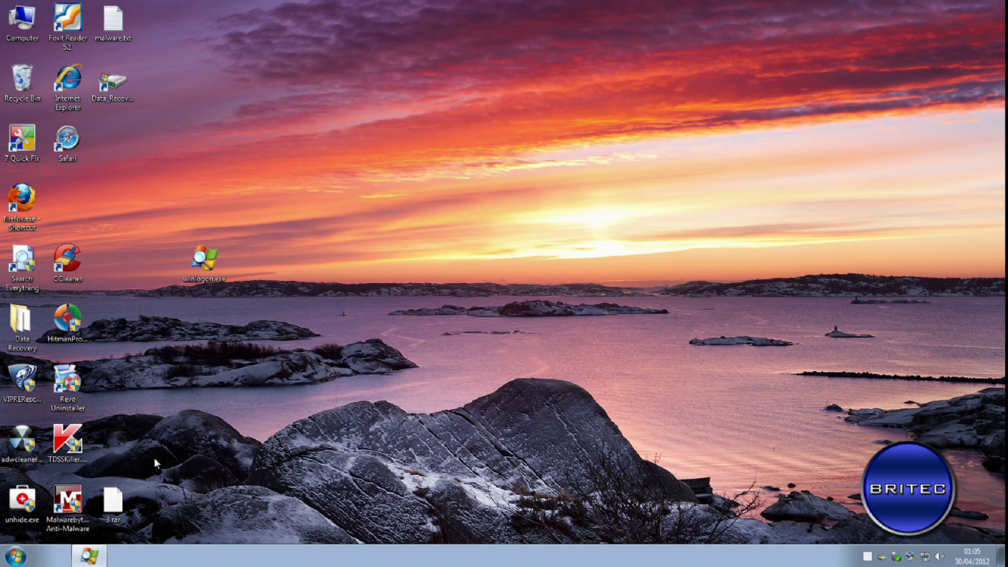
Drag unhide.exe from the desktop centre into the icon column beside TDSSKiller
drag(22, 501, 478, 200)
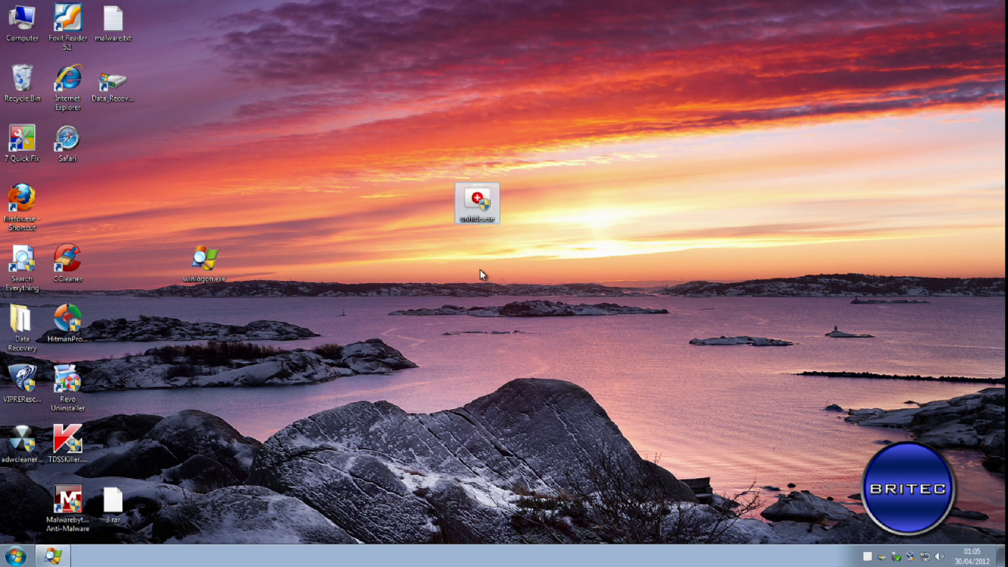
mouse_move(477, 228)
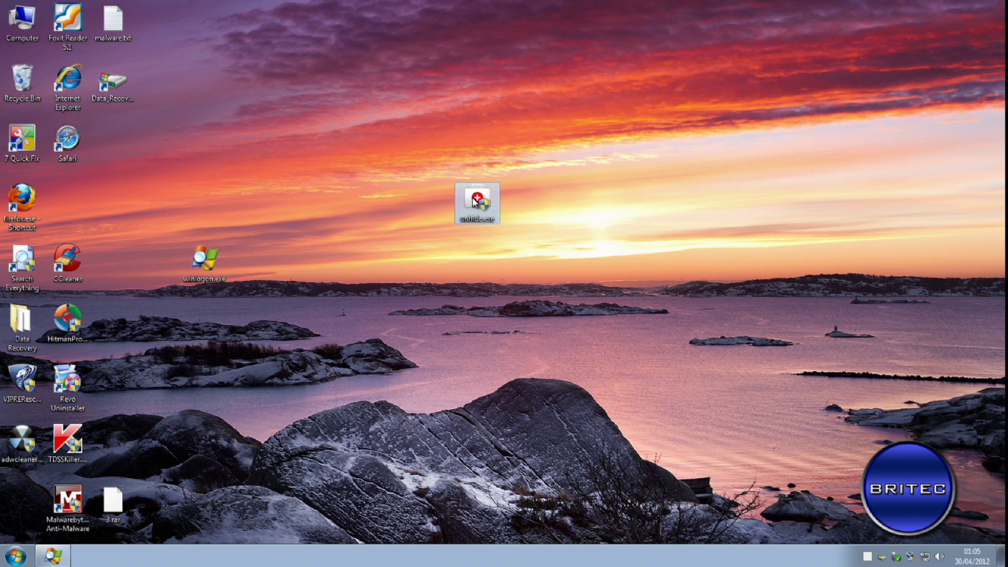
drag(474, 201, 135, 424)
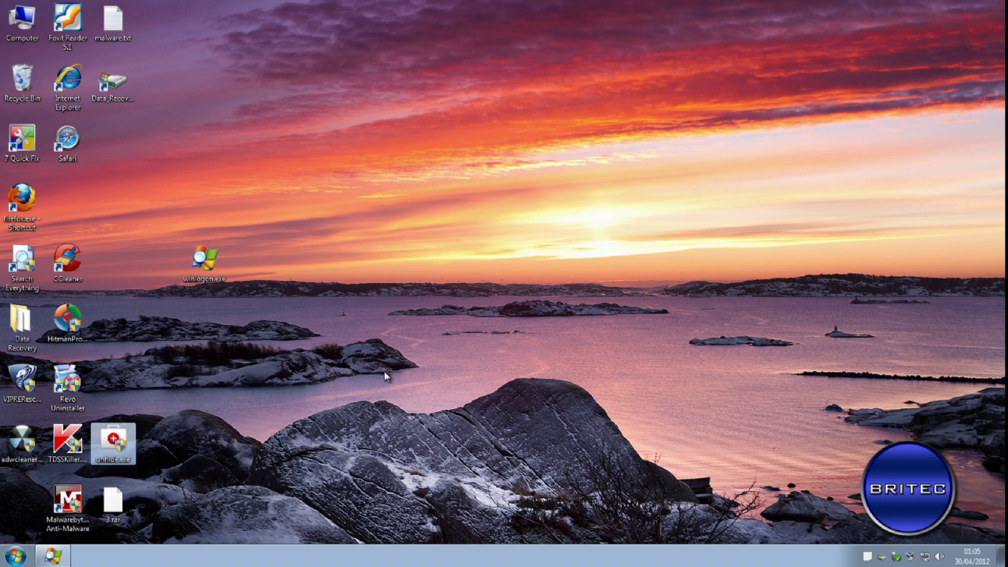
double_click(21, 24)
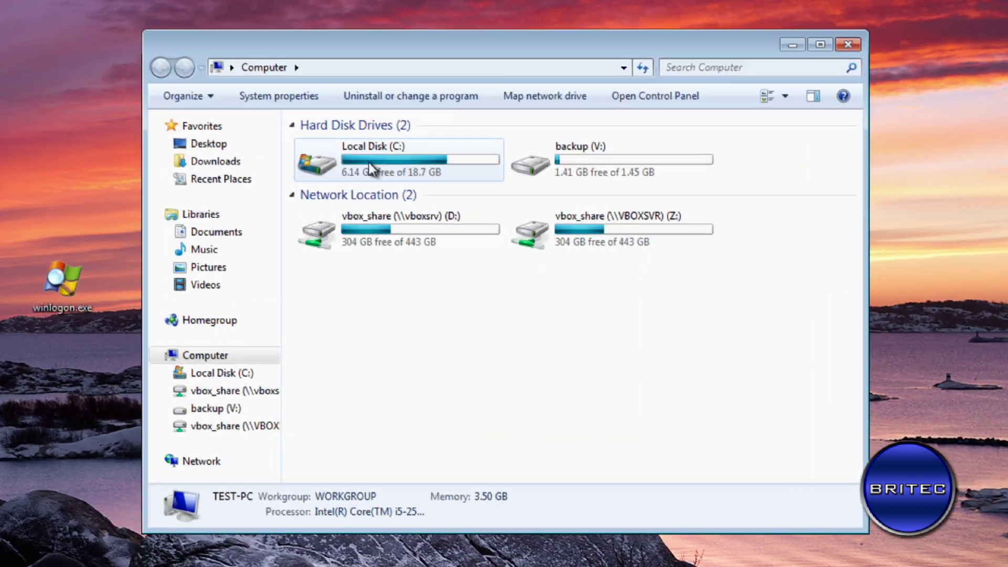
double_click(391, 166)
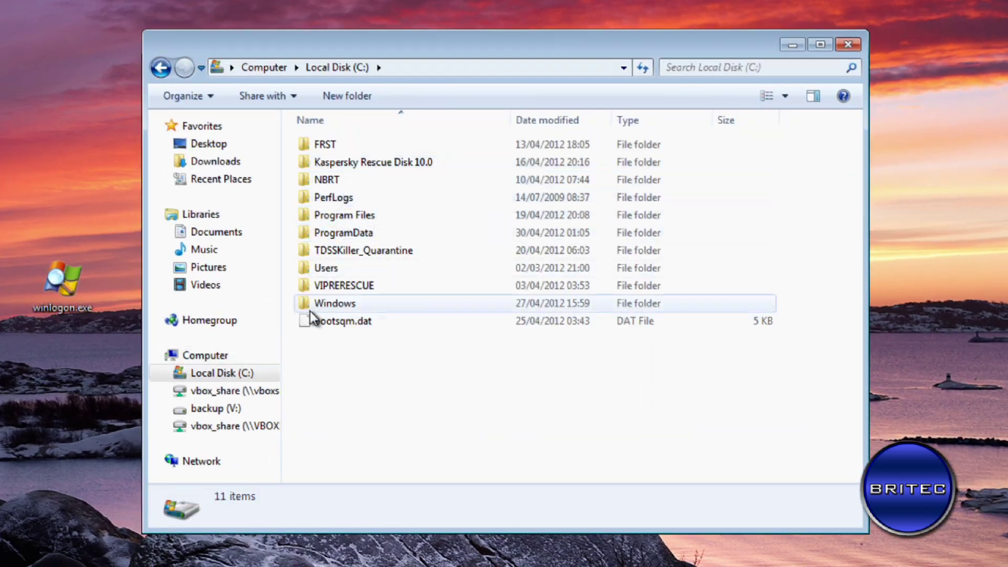
double_click(321, 268)
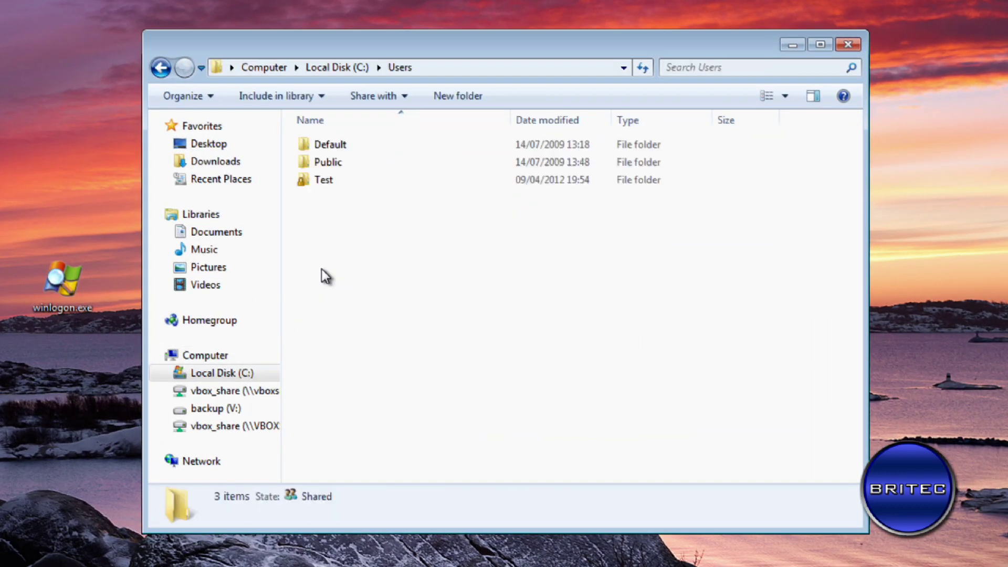
double_click(322, 184)
double_click(338, 145)
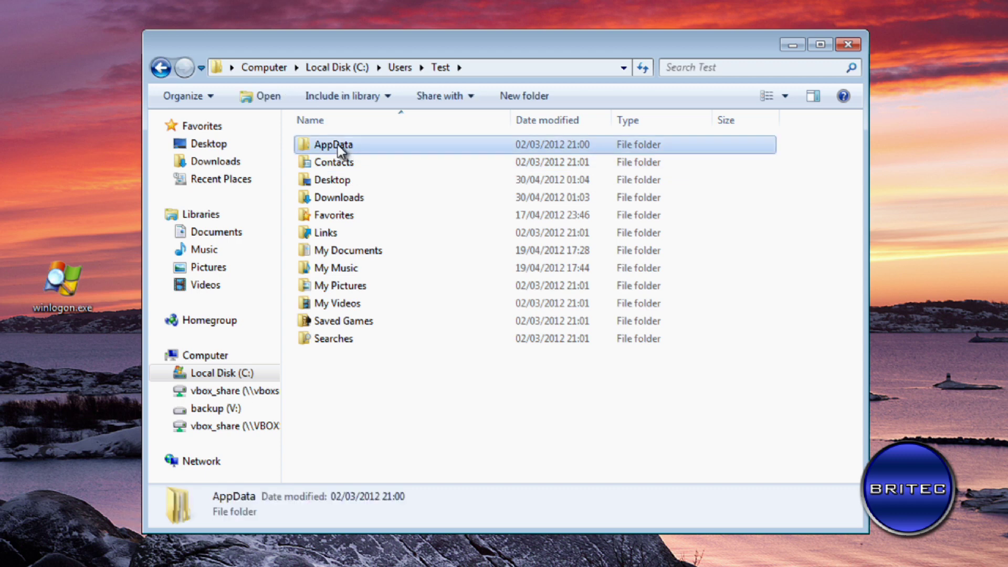
double_click(329, 146)
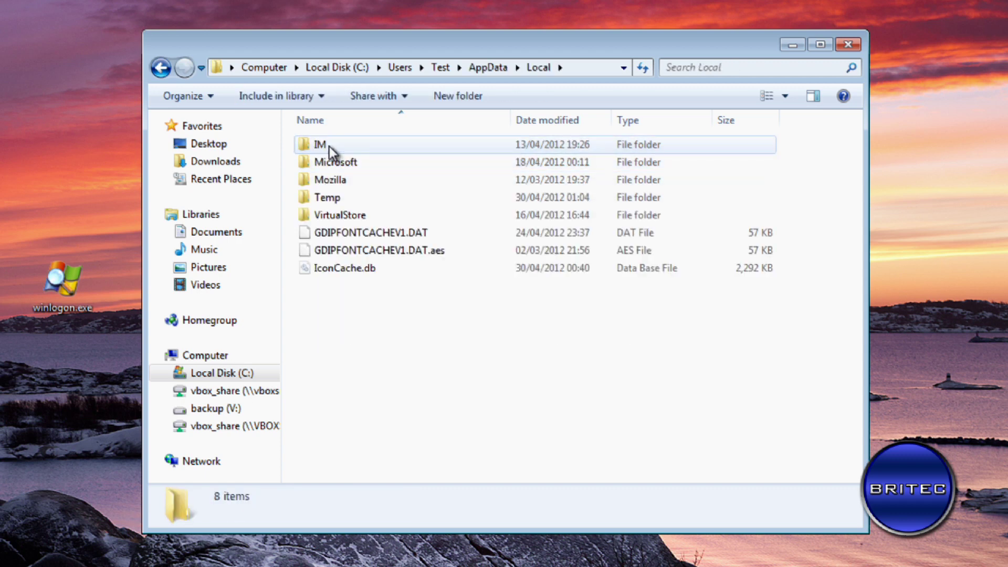
double_click(319, 197)
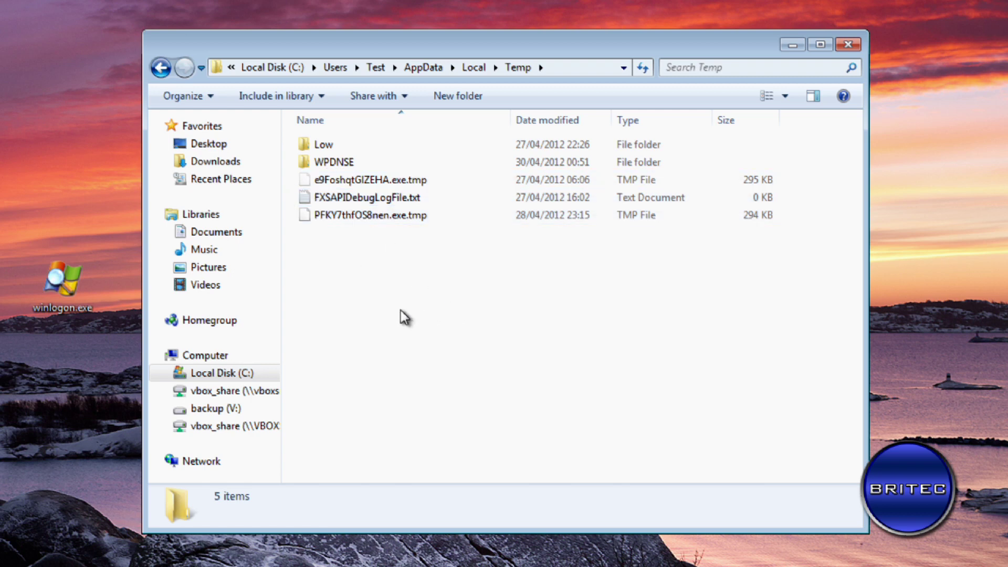
drag(395, 309, 288, 129)
click(393, 292)
click(854, 48)
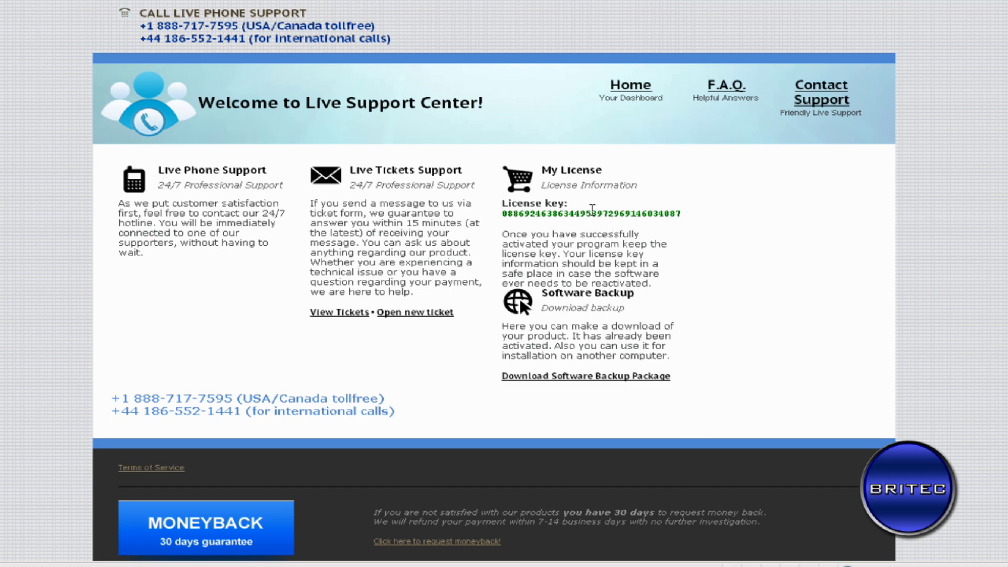
Select the support page text up to the license key, then clear the selection
drag(670, 213, 121, 162)
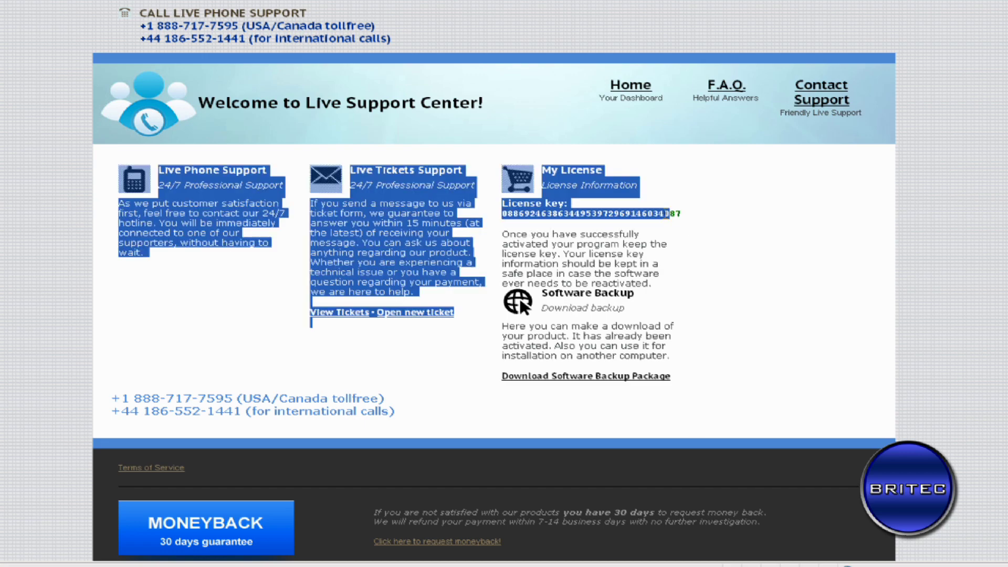
click(624, 232)
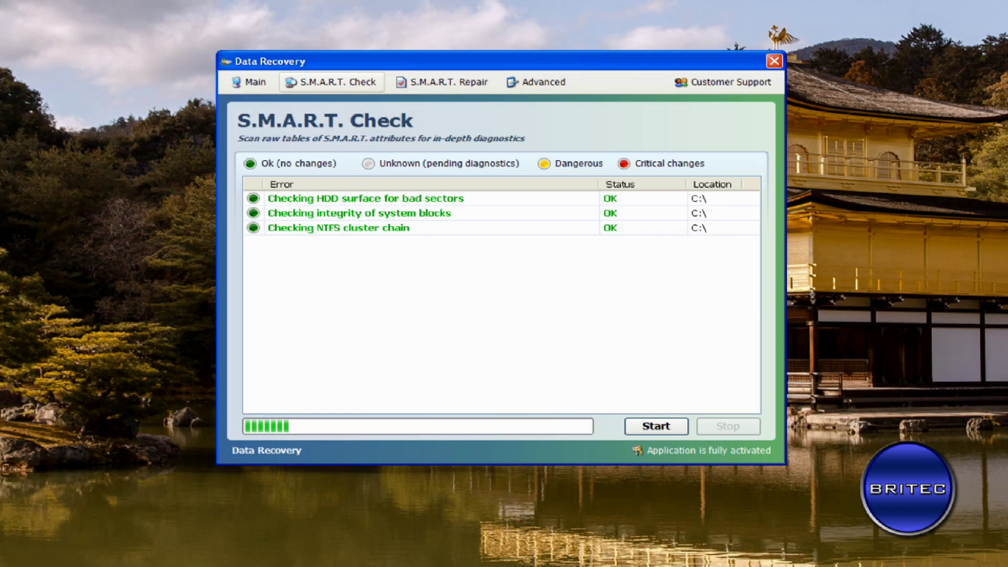
End the Data Recovery task from Task Manager's Applications tab
right_click(493, 564)
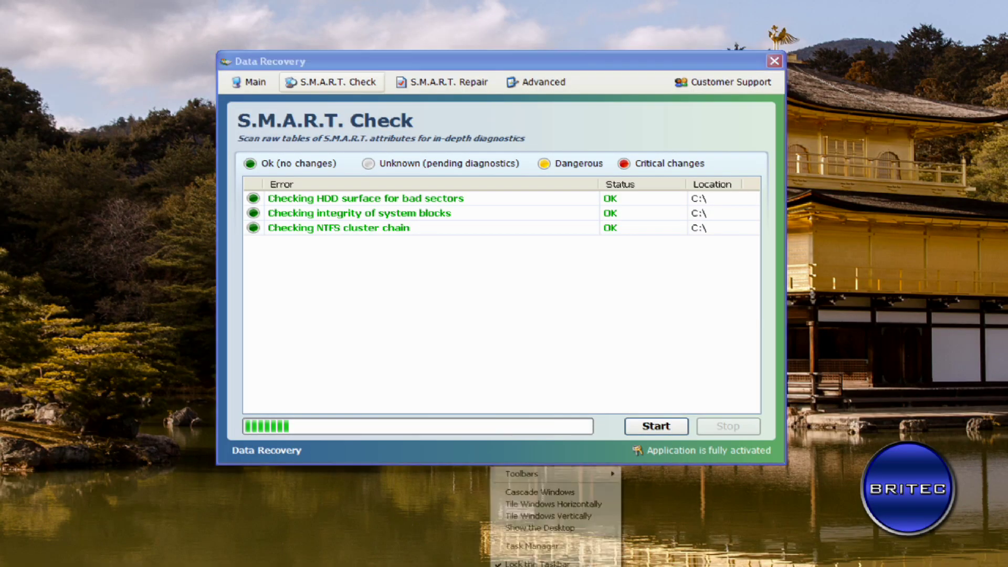
click(519, 546)
drag(0, 0, 422, 148)
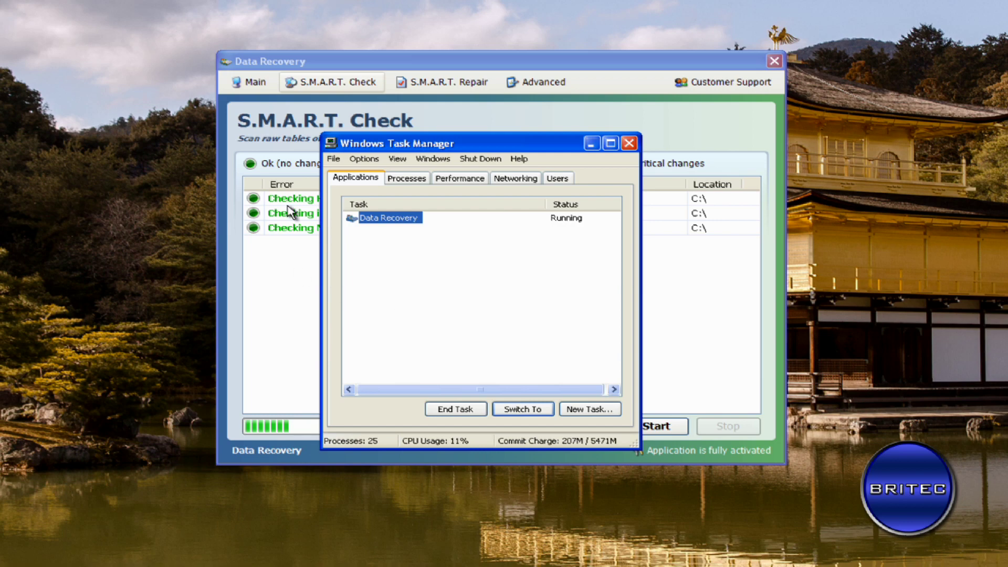
click(456, 409)
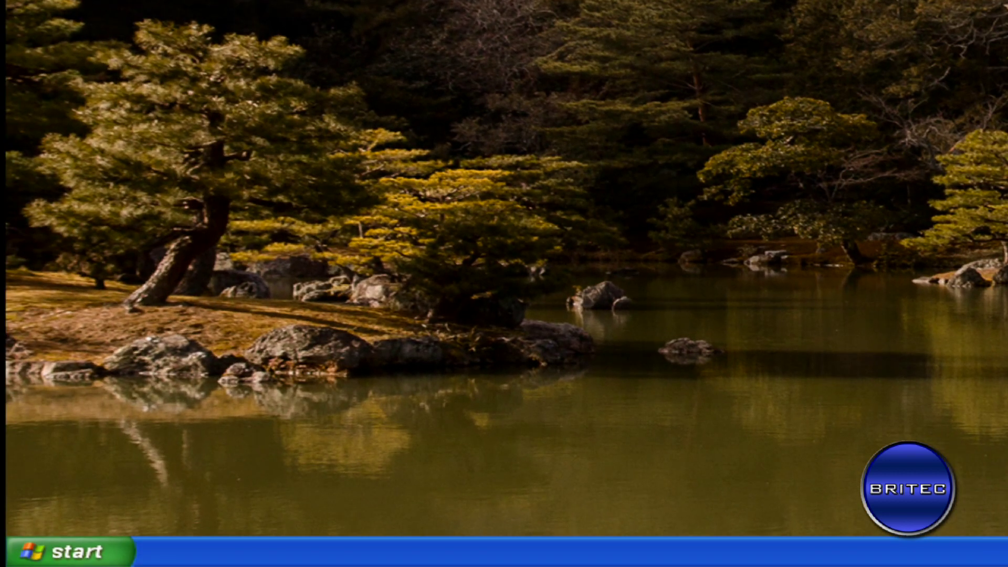
Browse to C:\Documents and Settings\All Users\Application Data, revealing drive C's hidden contents
click(74, 552)
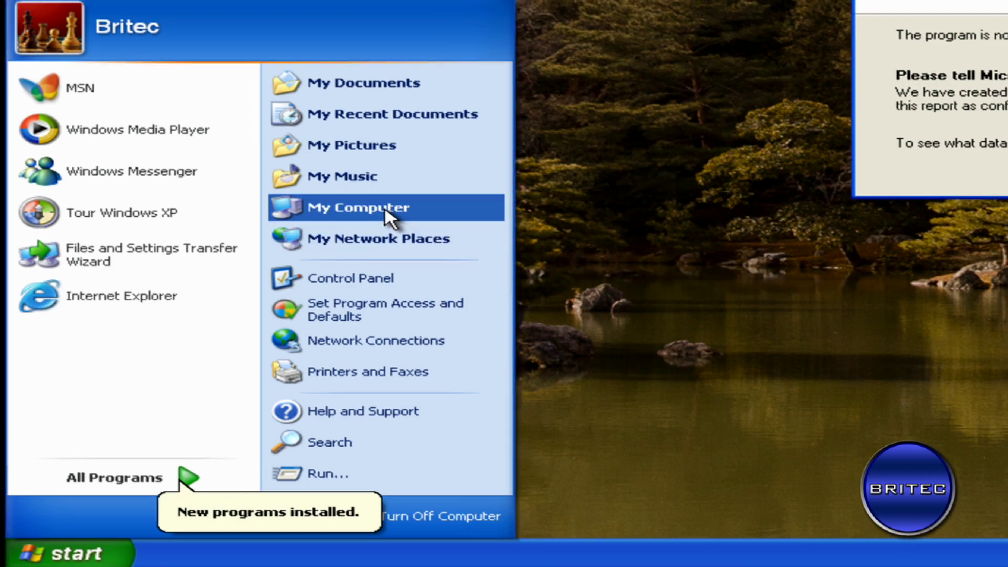
click(394, 214)
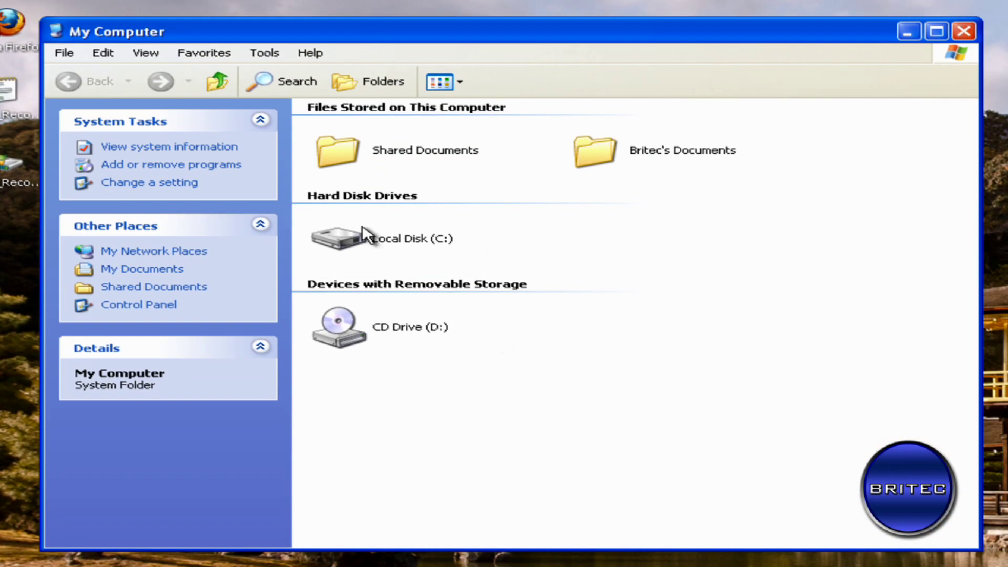
double_click(398, 242)
click(398, 231)
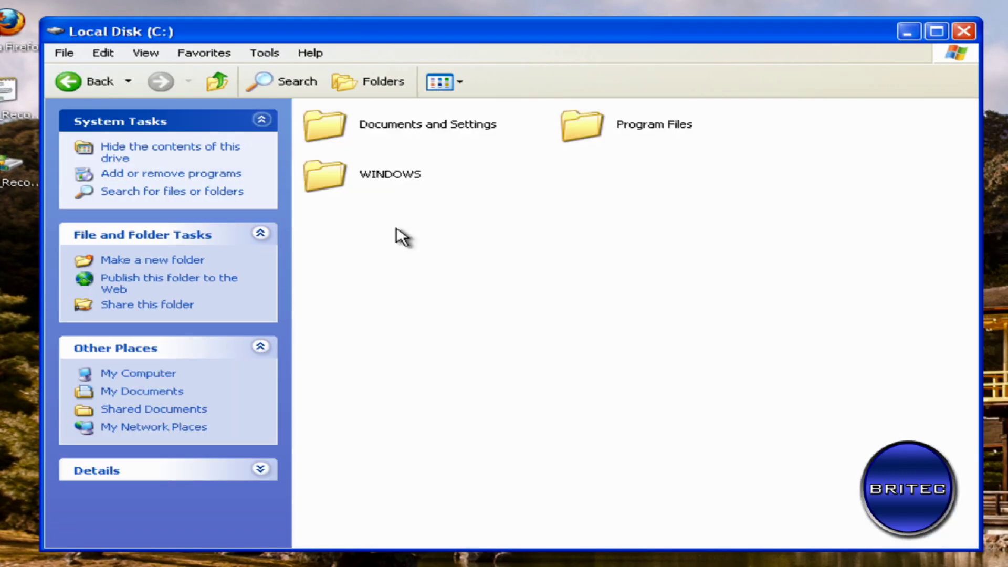
double_click(379, 131)
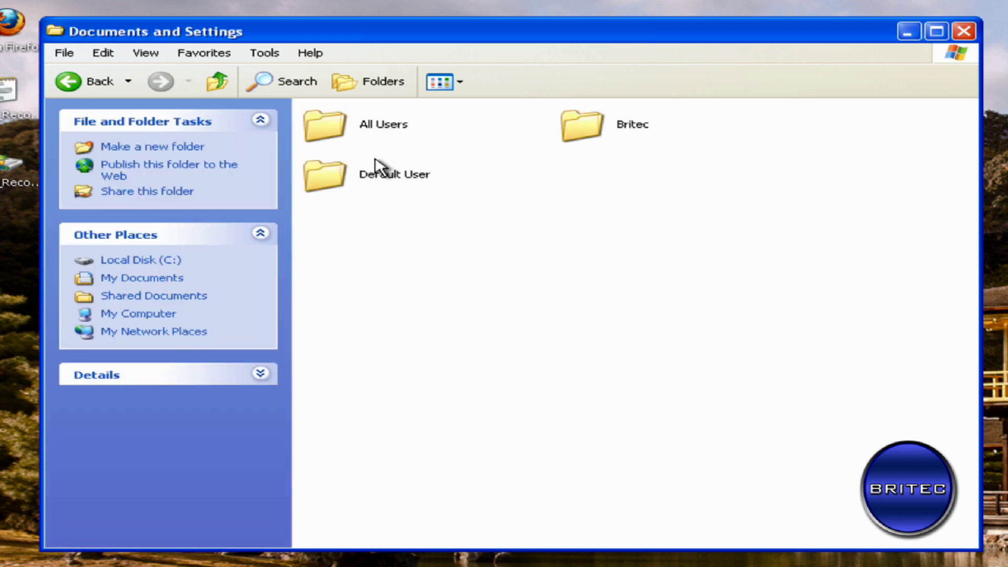
double_click(362, 128)
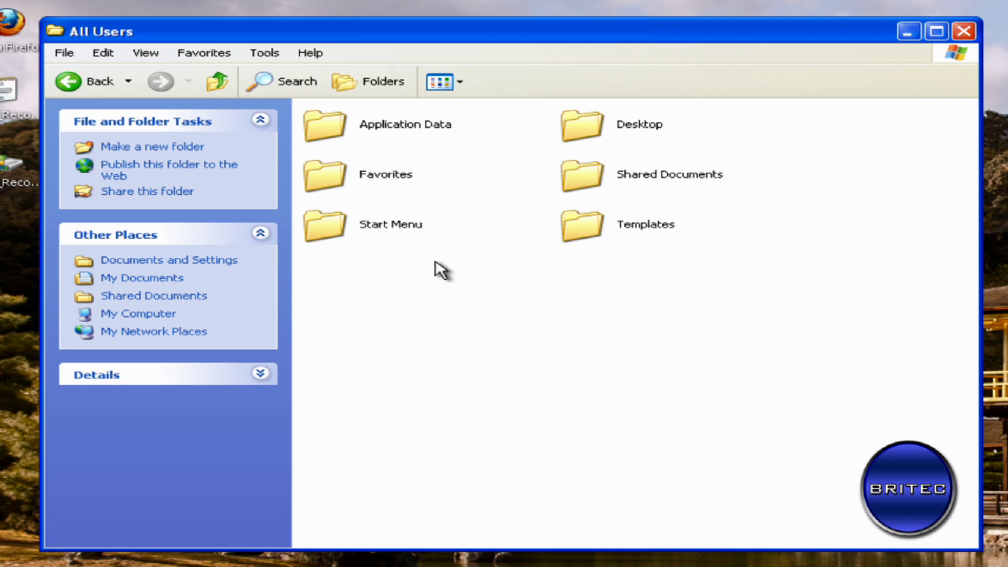
double_click(371, 130)
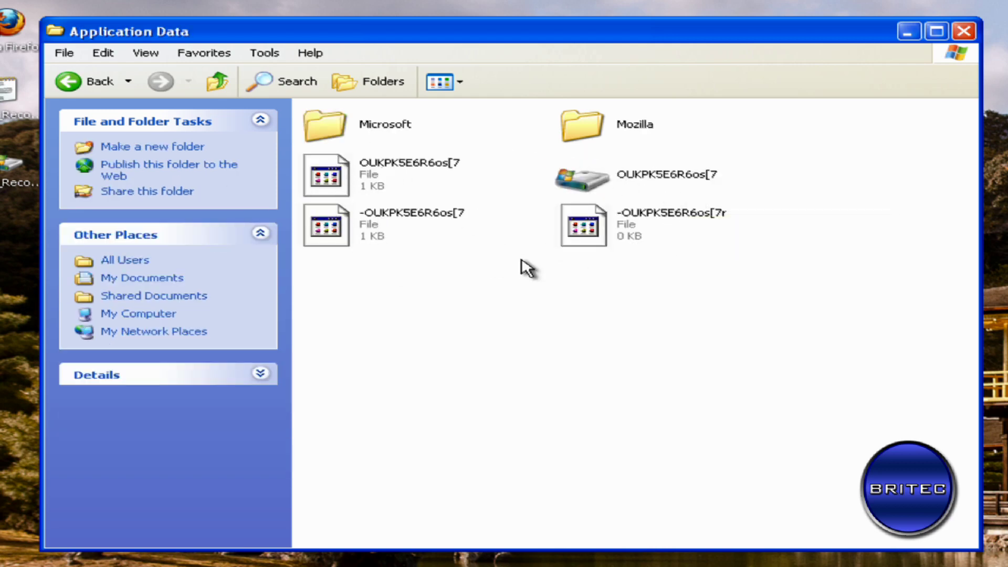
Delete the four random-named rogue files and close the Application Data window
drag(715, 269, 314, 167)
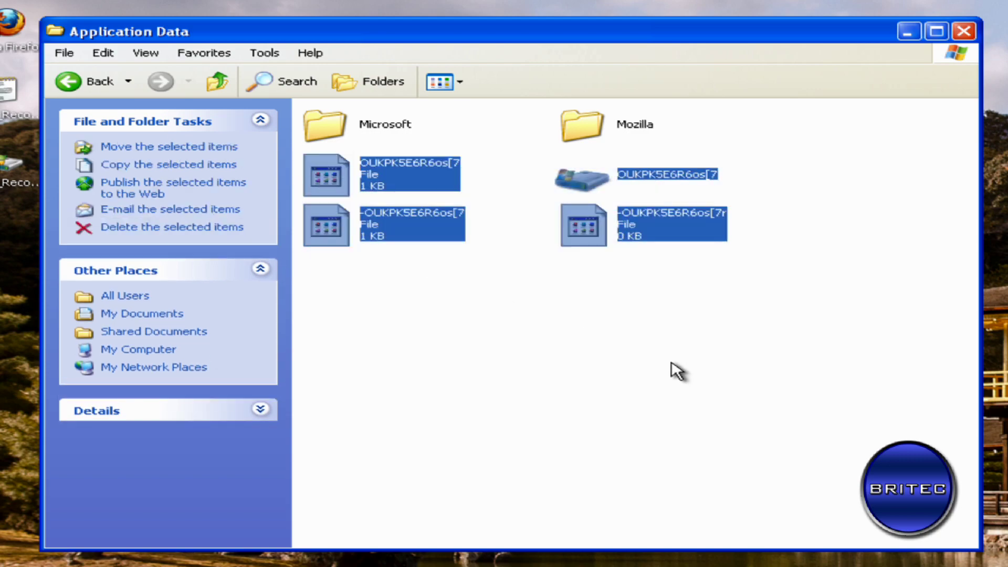
key(Delete)
click(982, 388)
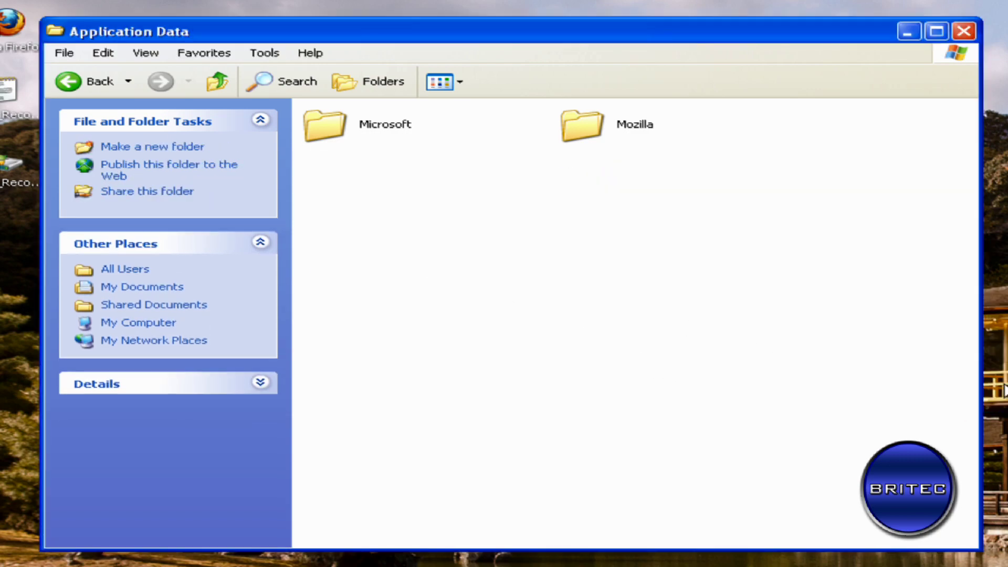
click(964, 31)
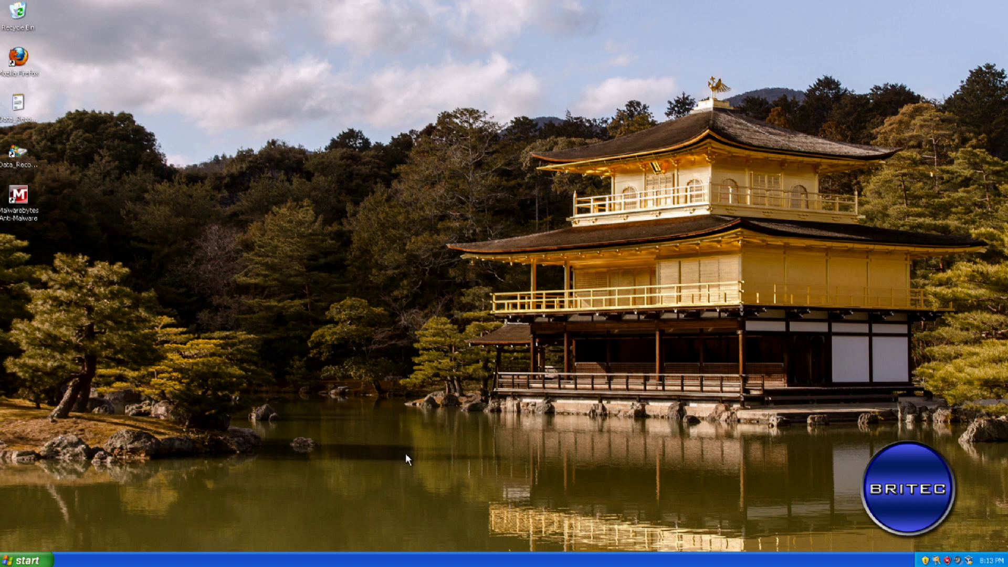
Launch Malwarebytes from mid-desktop, accept the outdated database update and decline the trial
drag(17, 199, 433, 243)
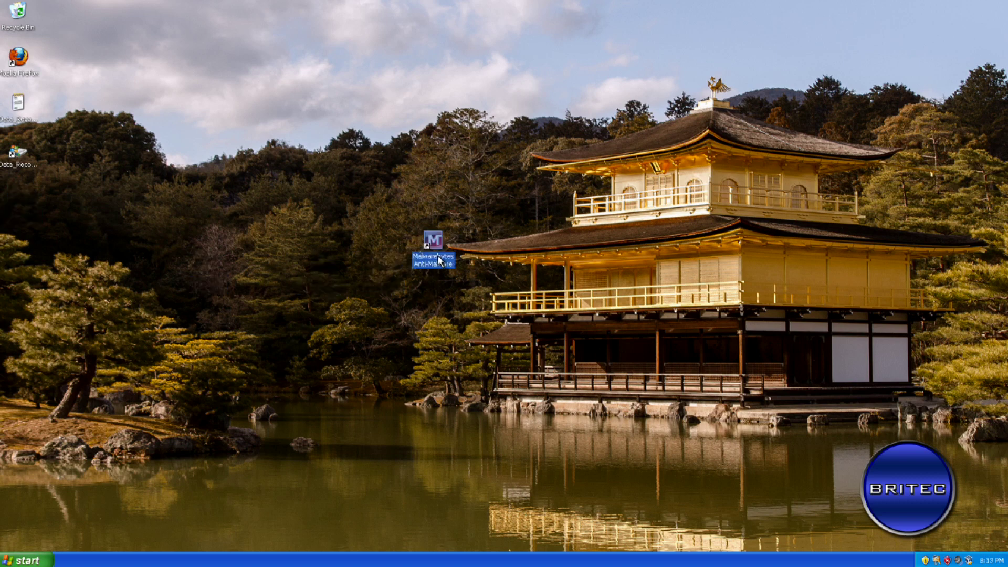
double_click(434, 242)
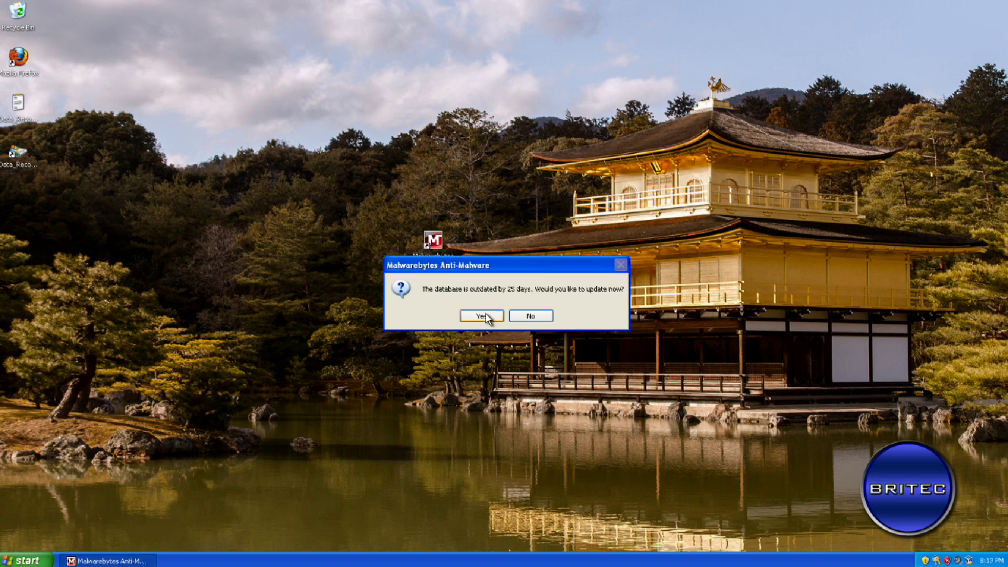
click(487, 317)
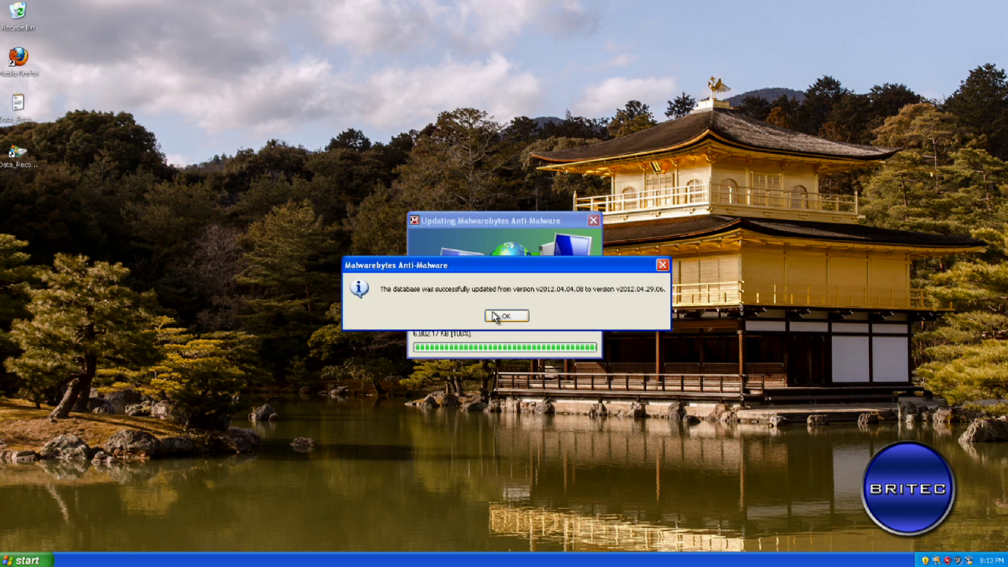
click(503, 316)
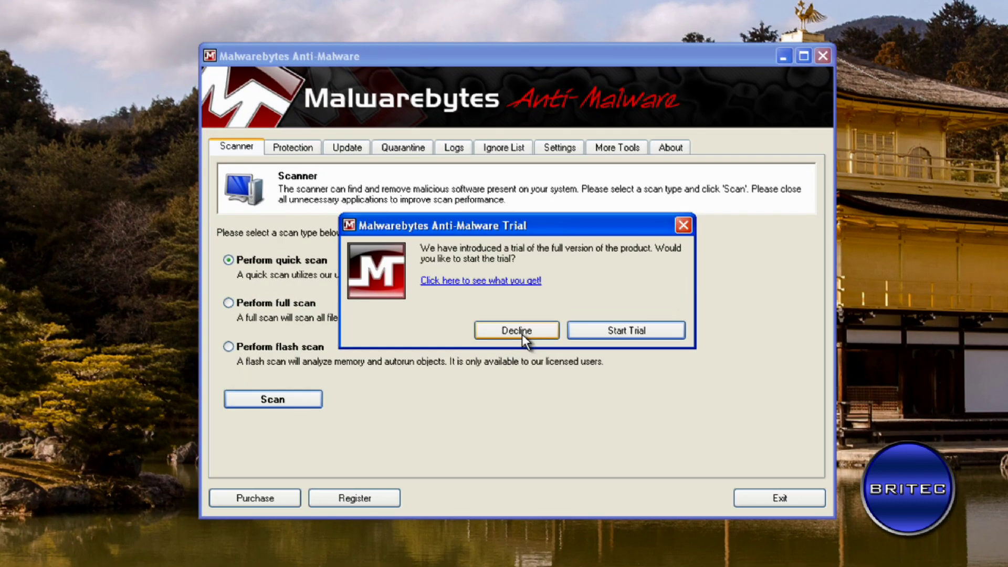
click(516, 336)
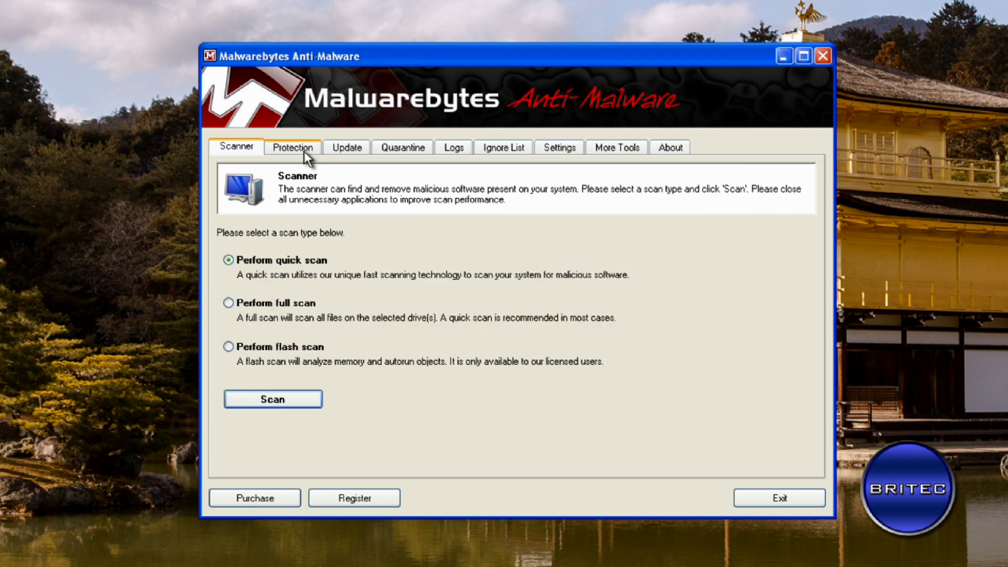
Confirm the v2012.04.29.06 database is current with Check for Updates, then return to Scanner
click(351, 150)
click(260, 310)
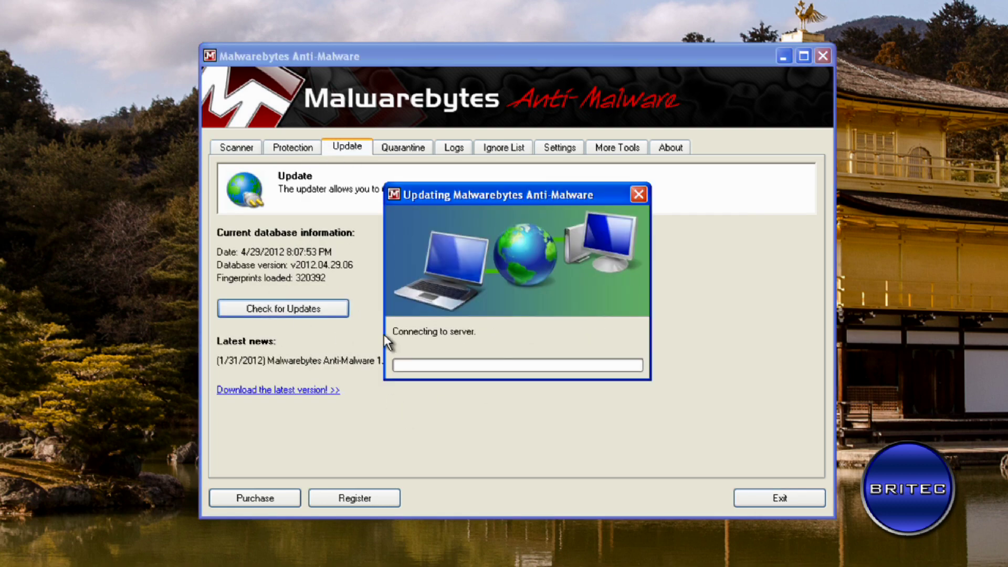
click(508, 327)
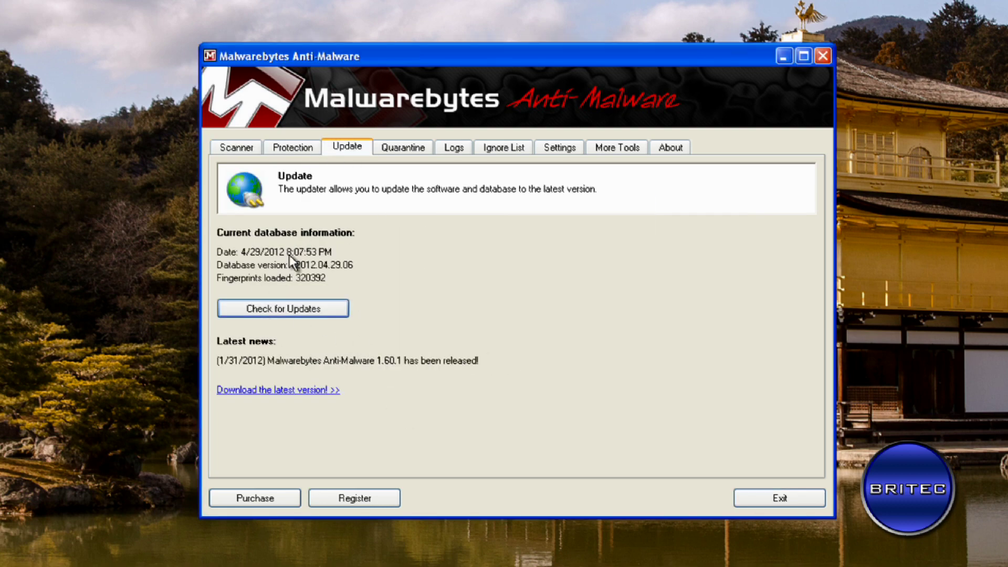
click(229, 152)
Run the quick scan, then remove the detected Trojan.FakeAlert file Dc2.exe and close the log
click(270, 398)
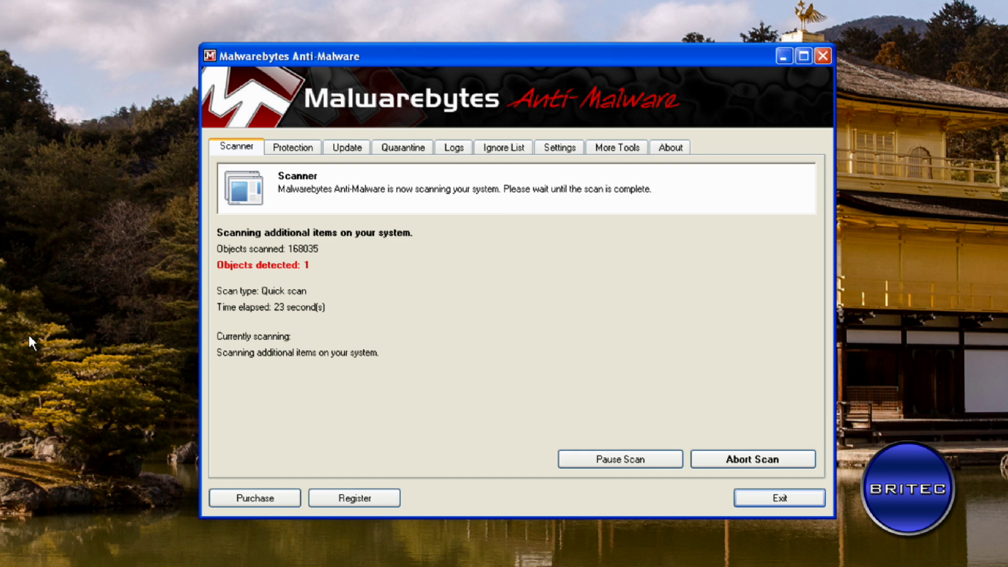
click(504, 324)
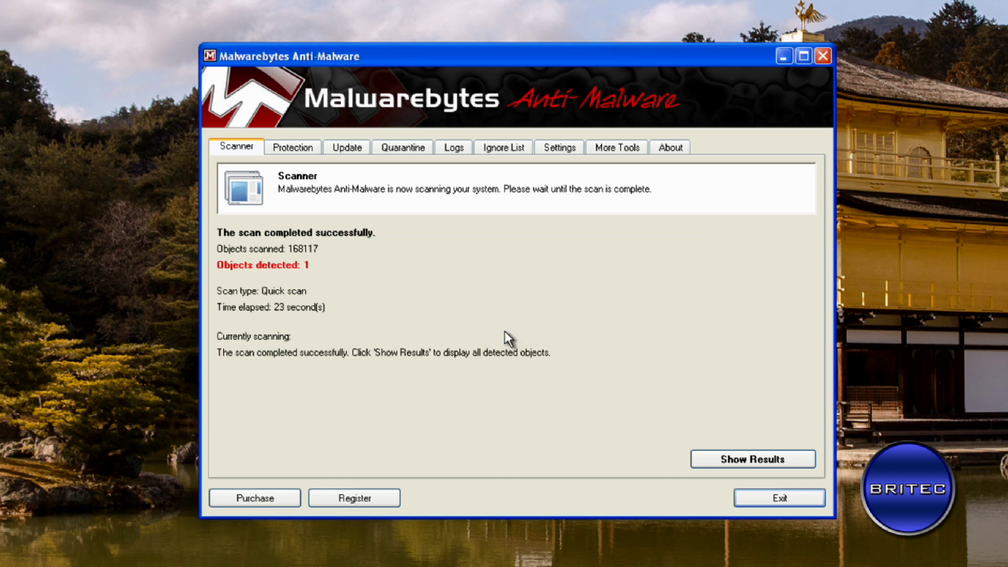
click(756, 465)
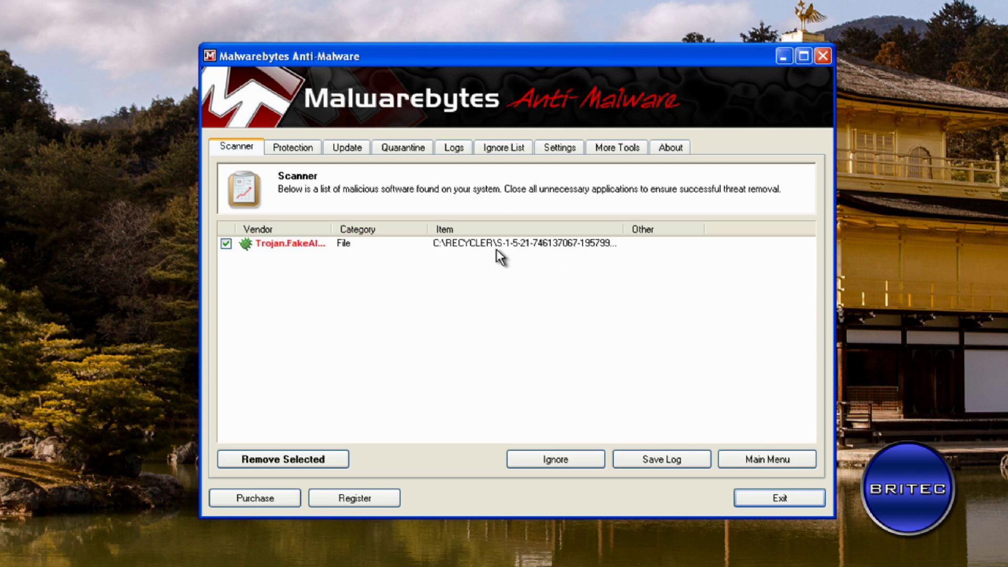
click(318, 459)
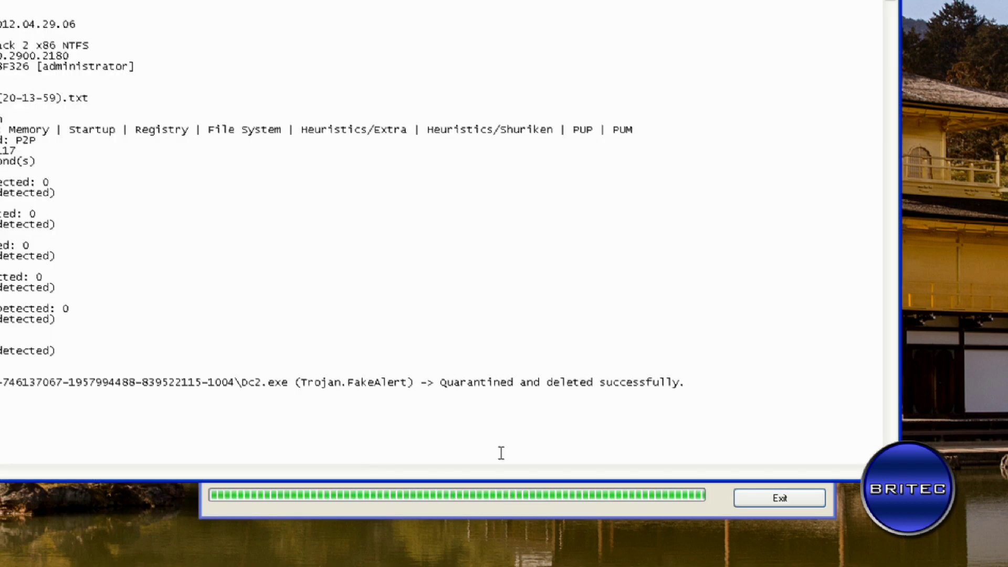
key(alt+F4)
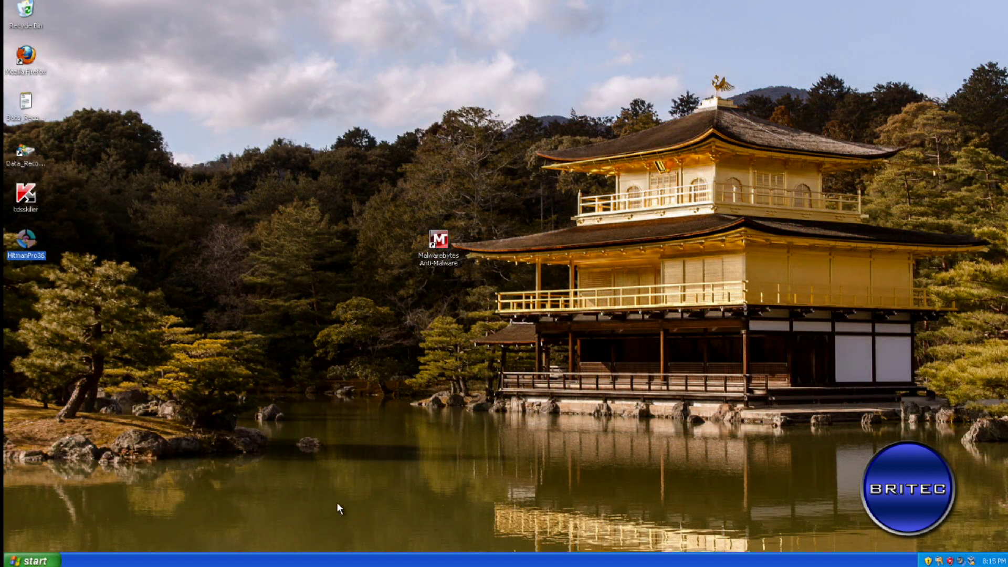
Launch HitmanPro, accept the EULA and scan, finding only 11 tracking cookies, then close it
drag(37, 251, 440, 302)
double_click(440, 295)
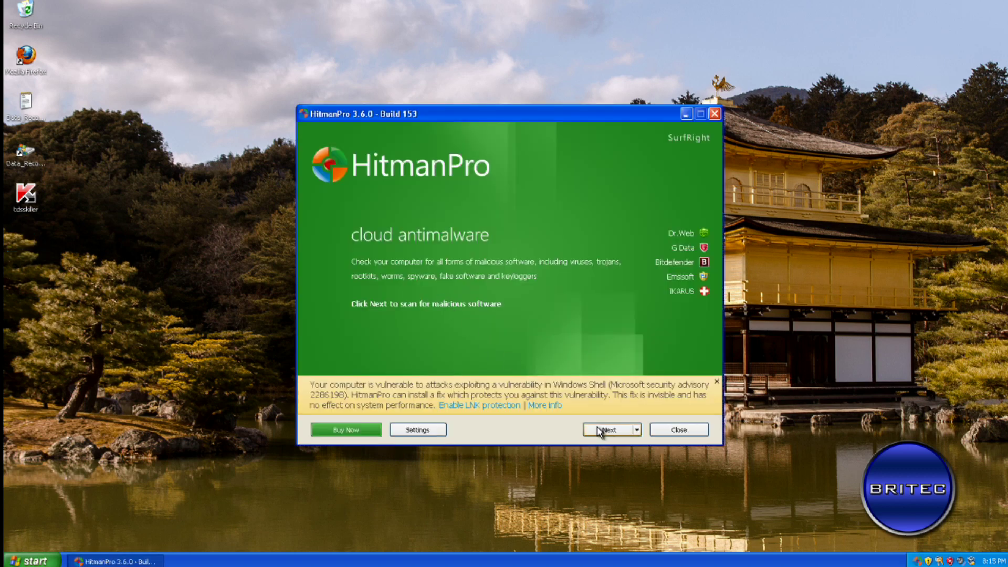
click(608, 430)
click(313, 391)
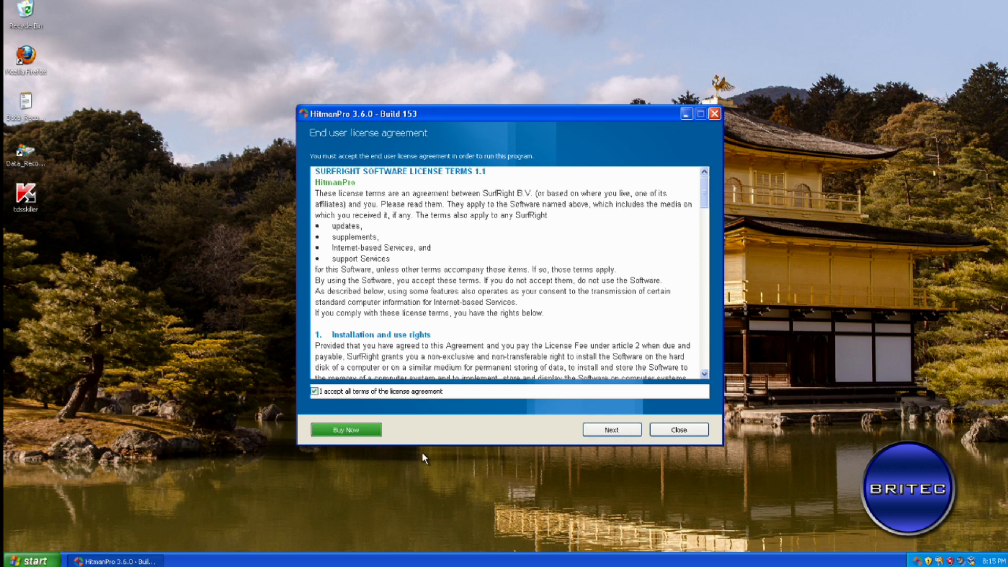
click(629, 431)
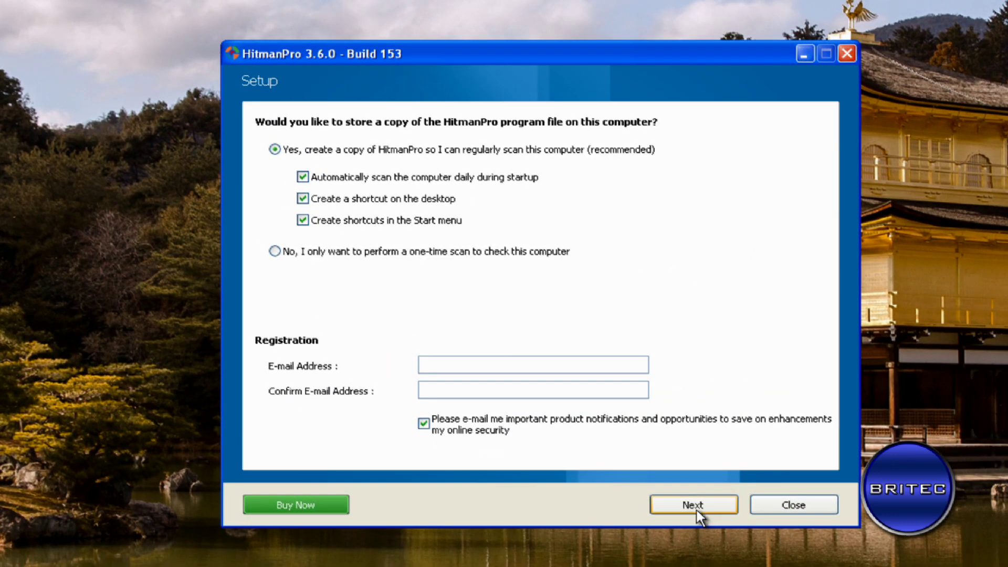
click(675, 489)
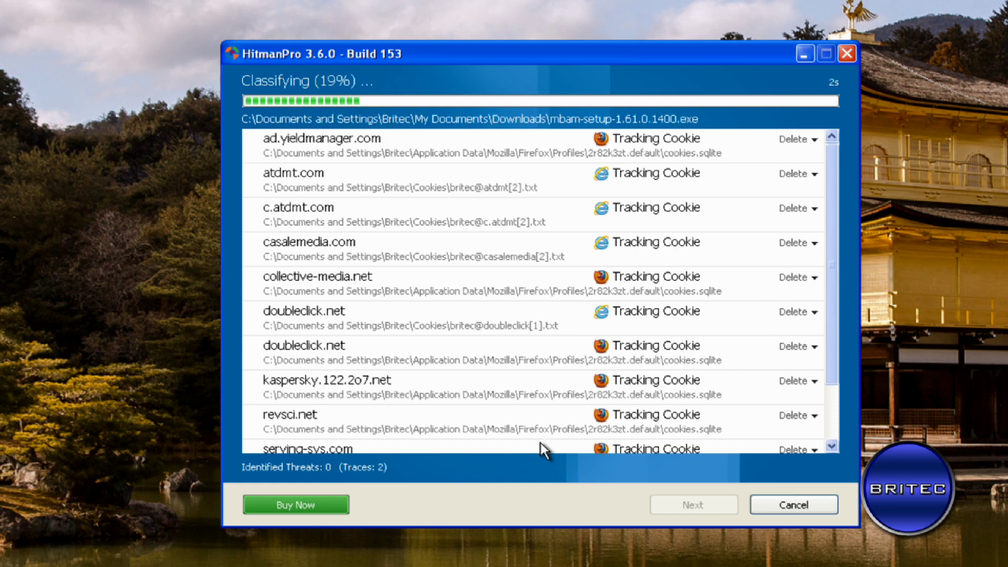
scroll(540, 443, down, 1)
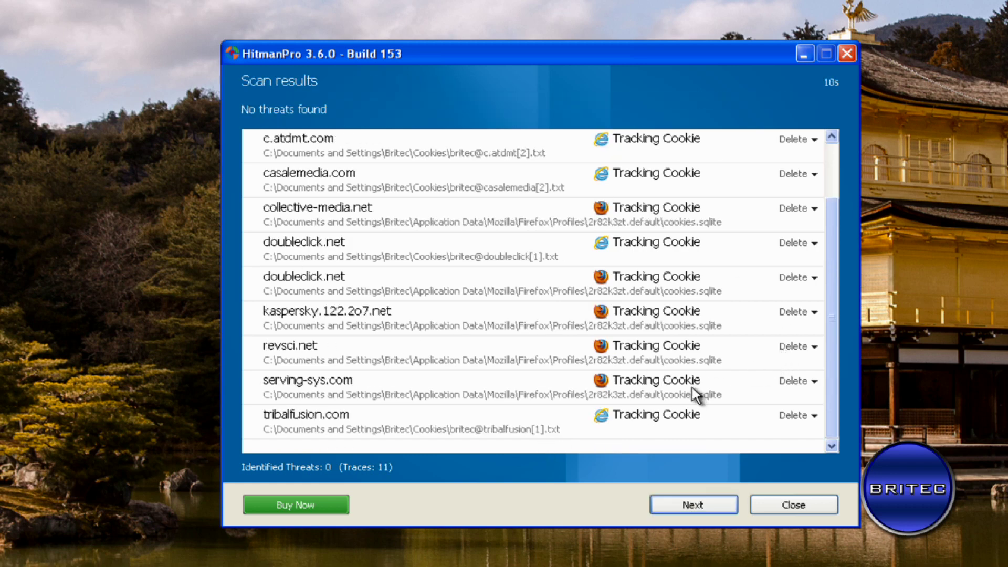
click(799, 505)
Launch tdsskiller from the desktop, run its rootkit scan with no threats found, and close it
drag(408, 193, 430, 128)
double_click(430, 171)
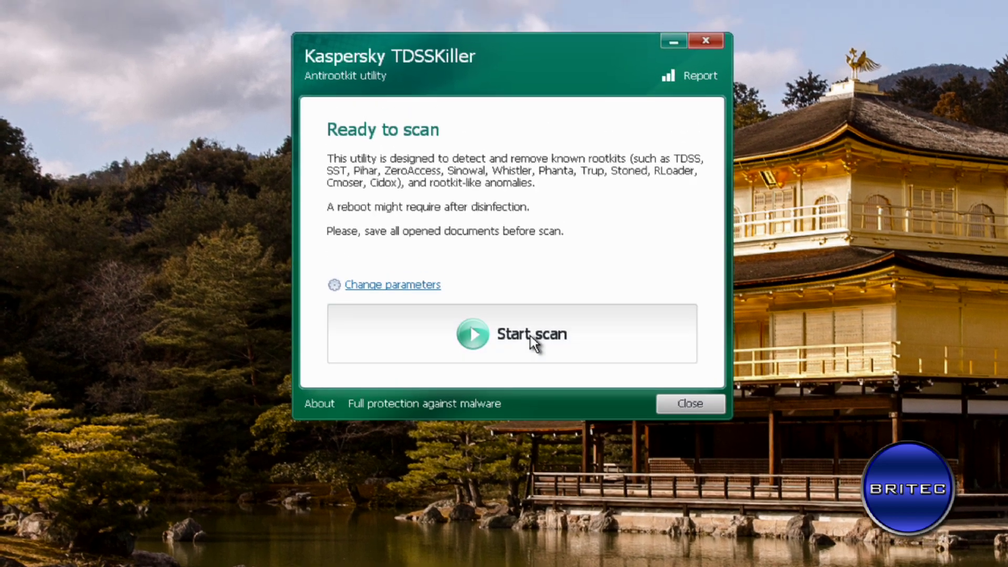
click(530, 339)
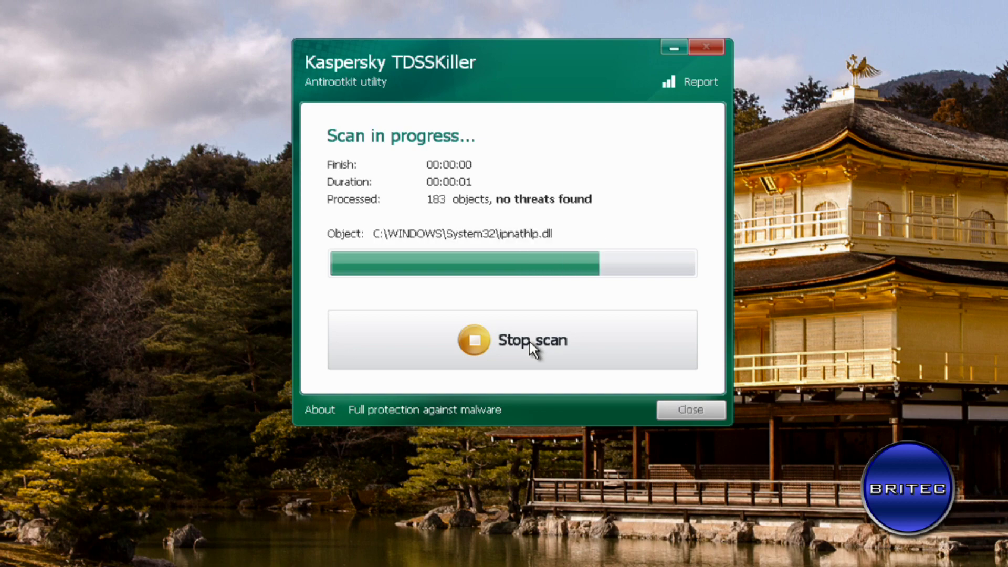
click(689, 410)
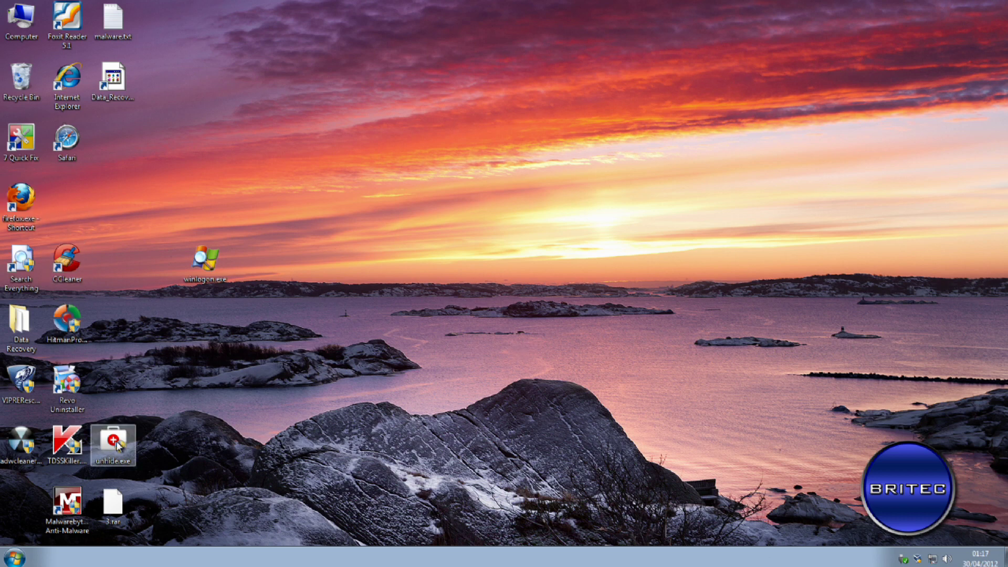
Group the TDSSKiller, Malwarebytes and HitmanPro icons together in the desktop centre
drag(68, 446, 520, 195)
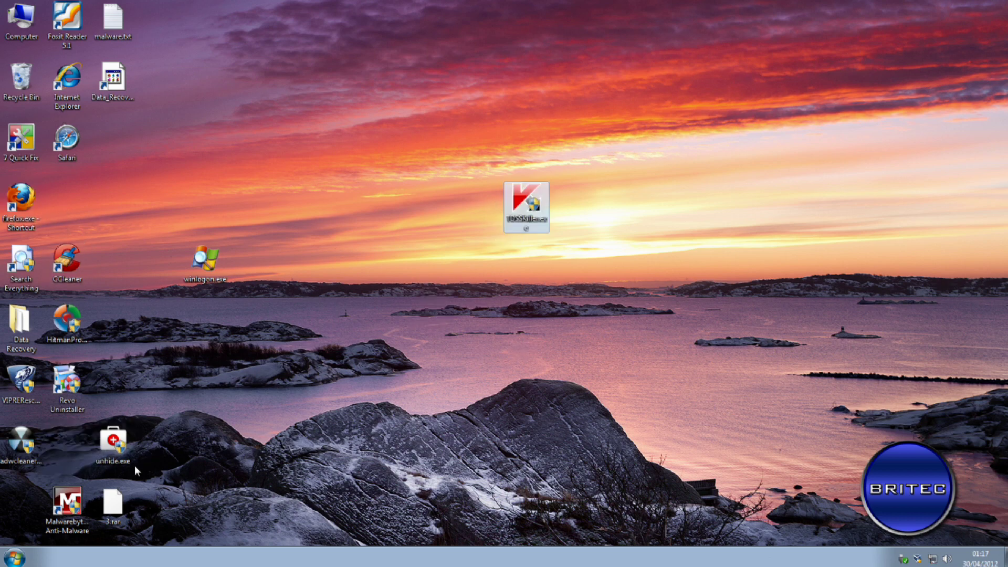
drag(67, 503, 482, 199)
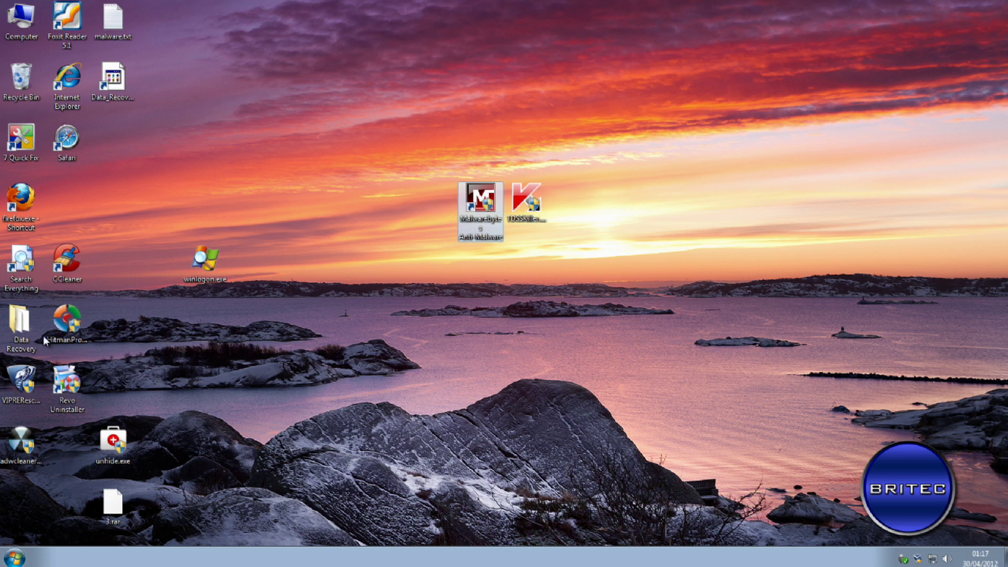
drag(67, 320, 431, 196)
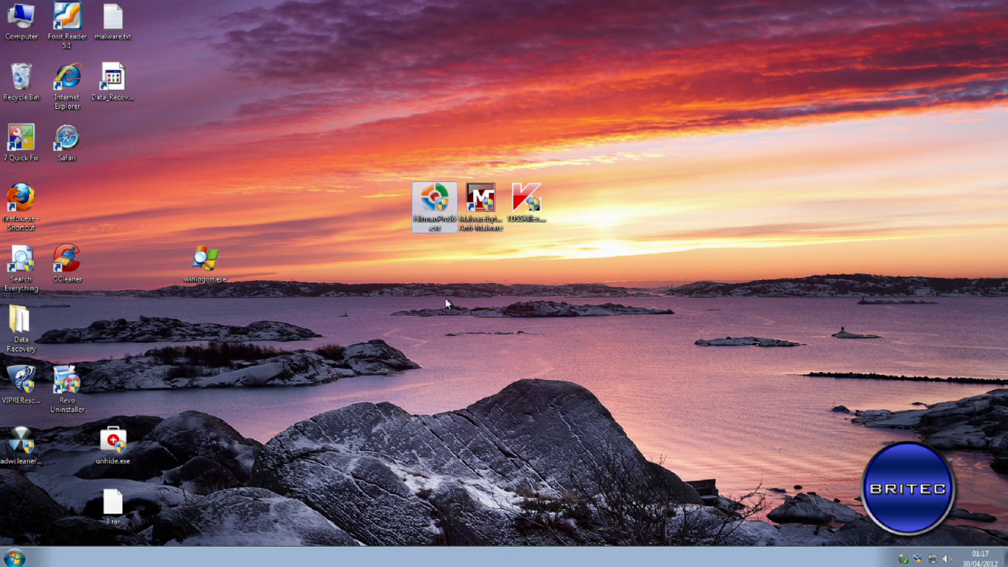
click(466, 293)
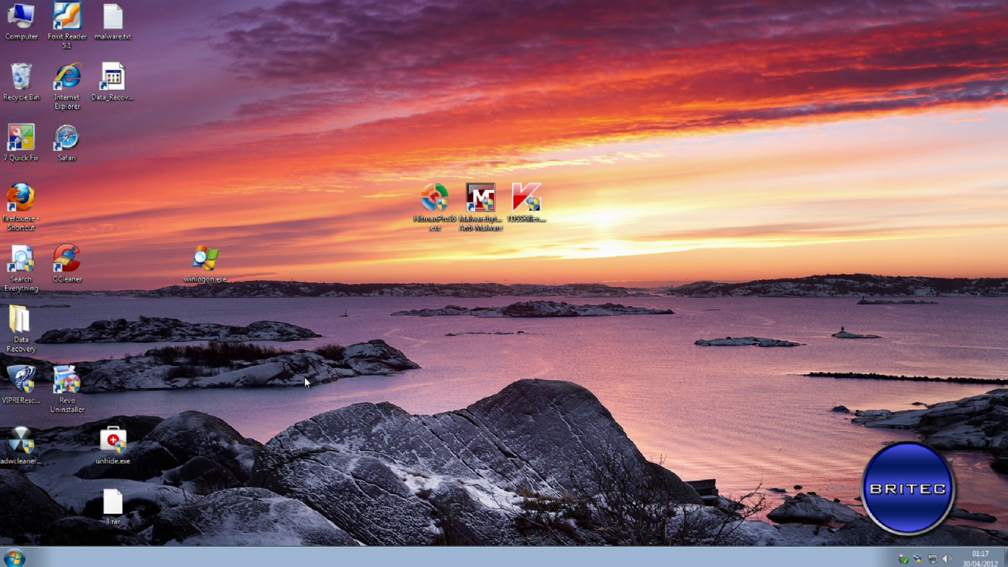
Delete the Data_Recovery shortcut from the desktop
right_click(118, 80)
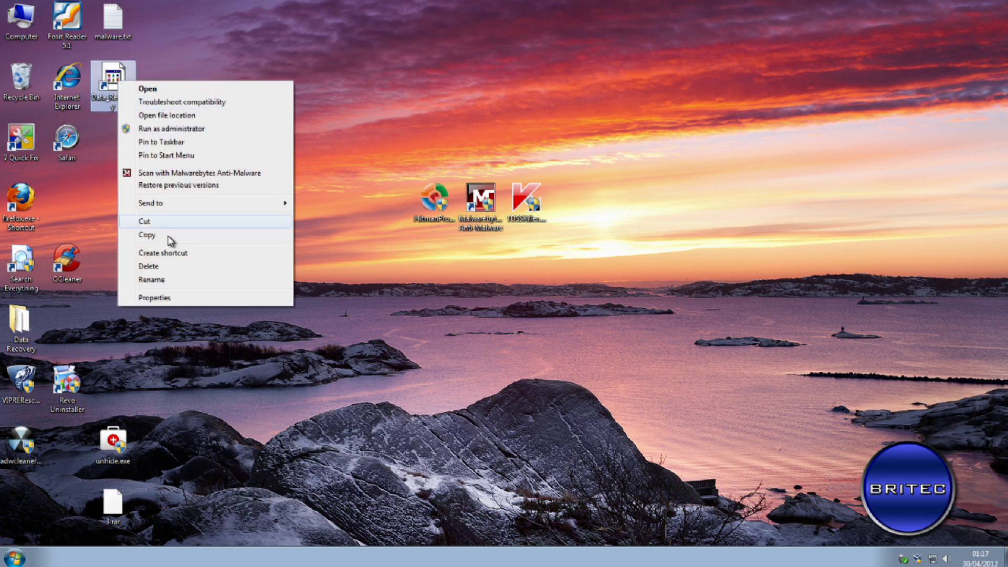
click(162, 266)
click(549, 328)
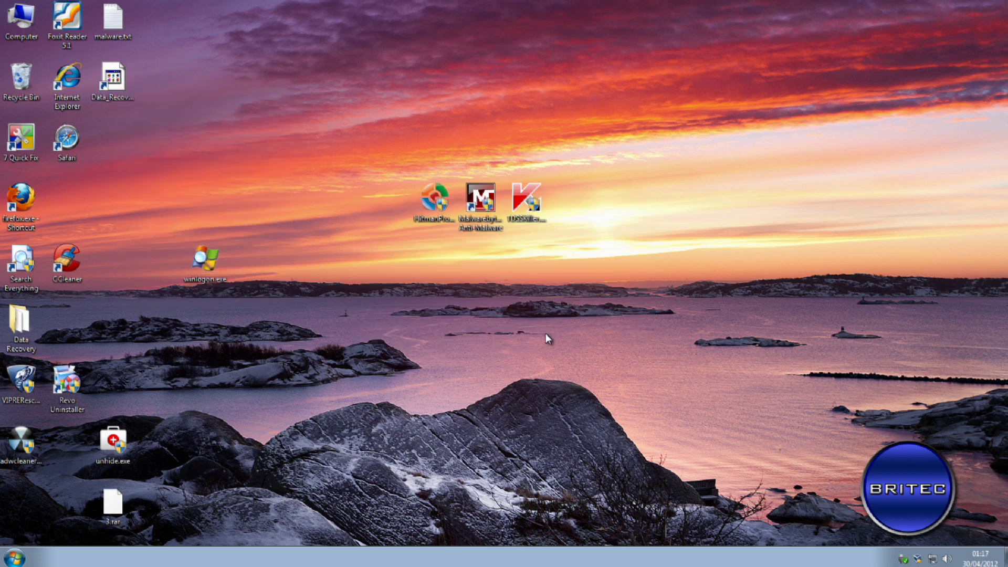
Remove Data Recovery from the Start menu's recent programs list
click(14, 557)
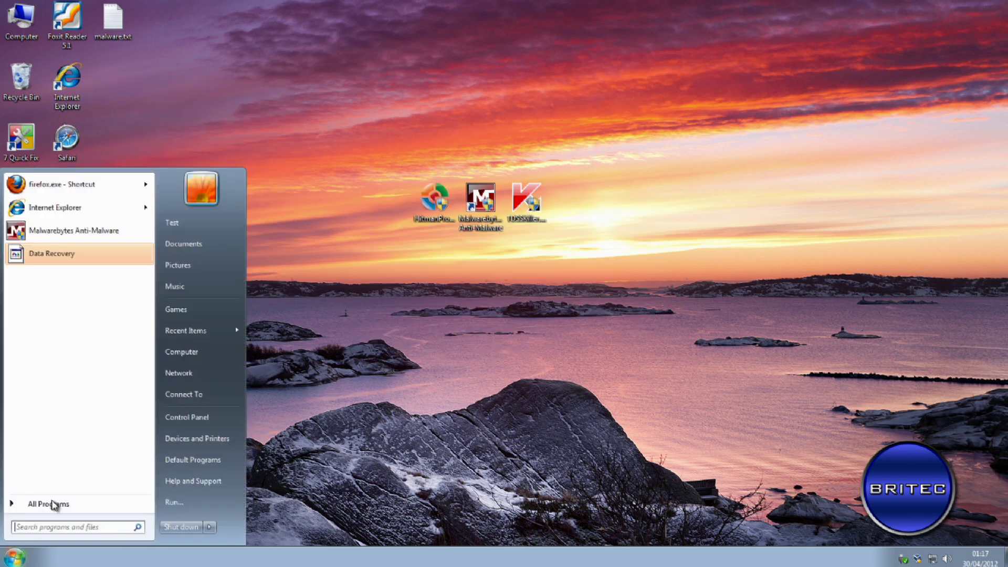
right_click(35, 253)
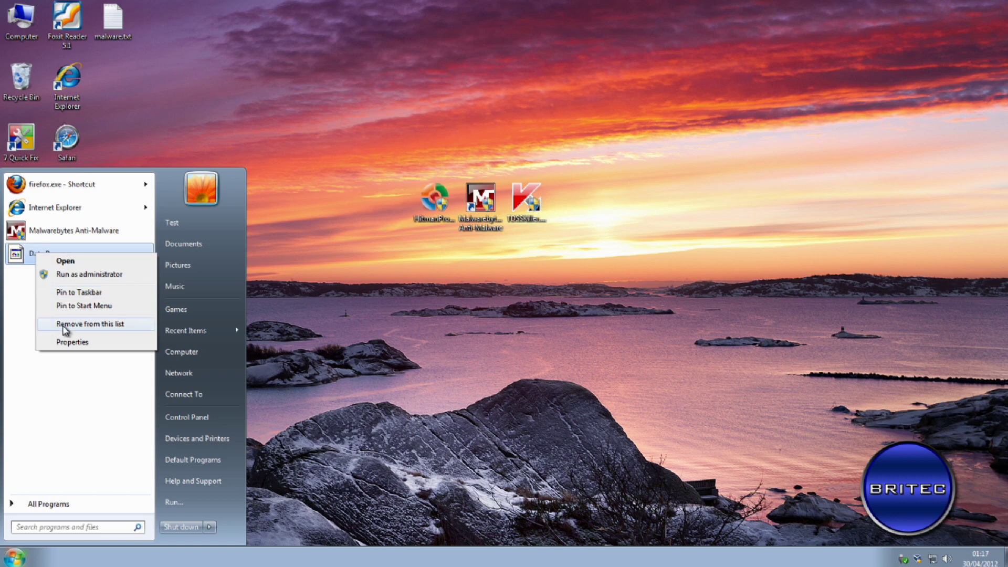
click(64, 324)
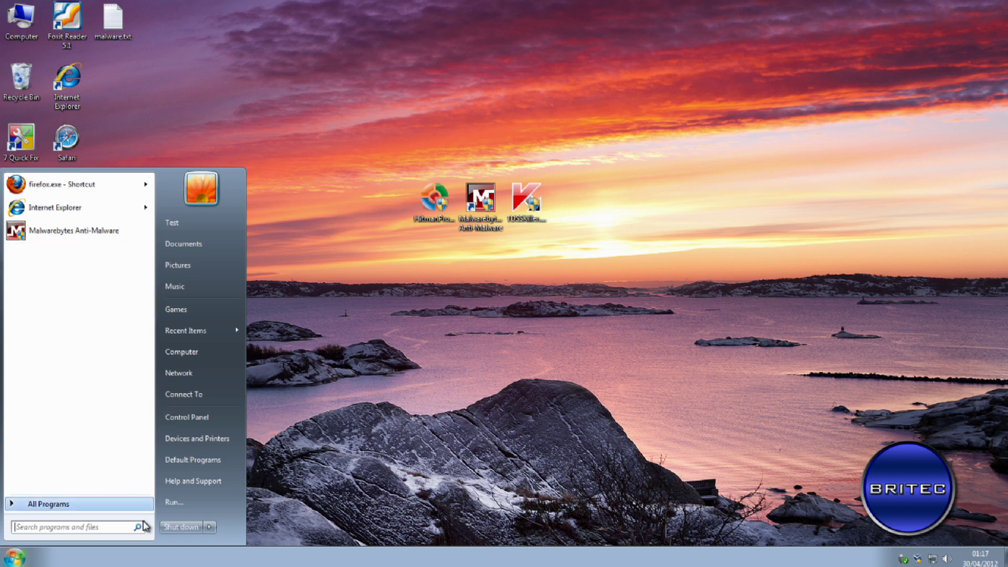
click(371, 443)
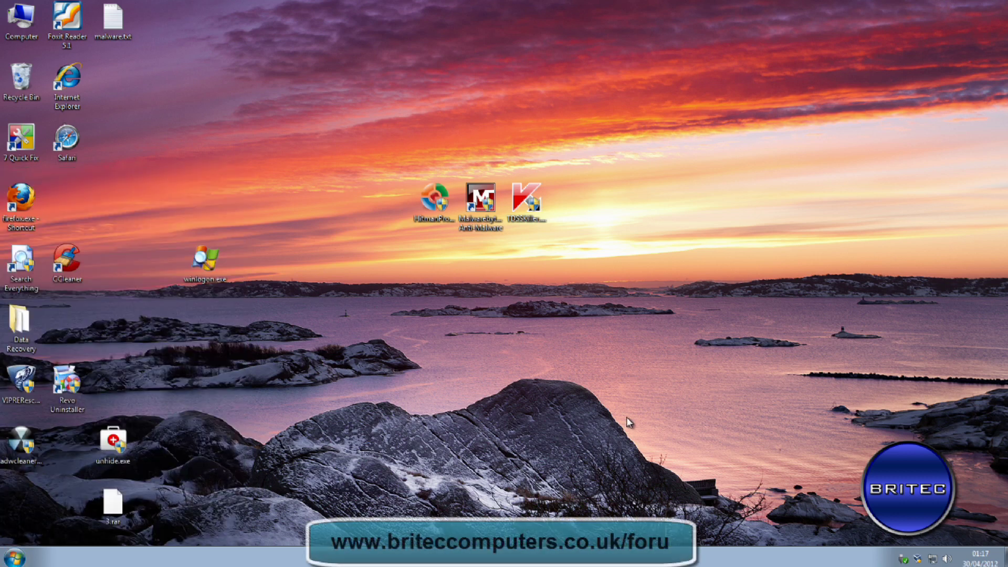